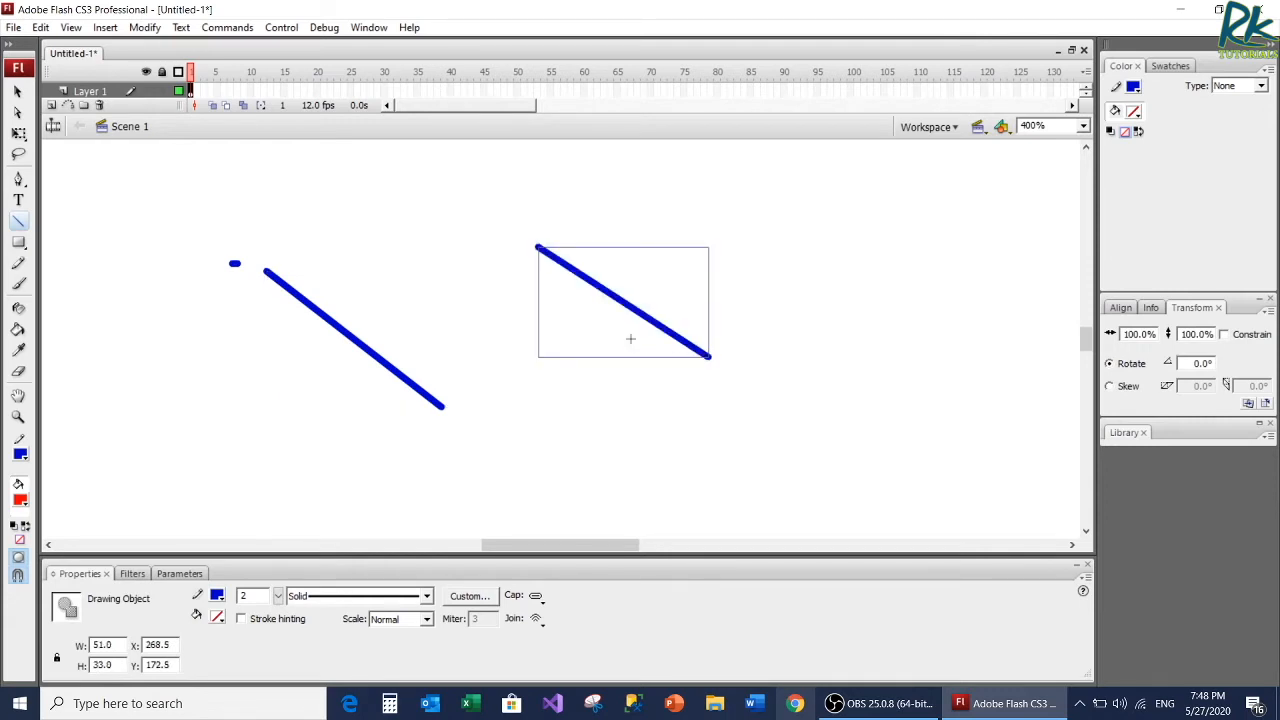
Undo the line drawings to clear the stage.
{"action": "key", "text": "ctrl+z"}
{"action": "key", "text": "ctrl+z"}
{"action": "key", "text": "ctrl+z"}
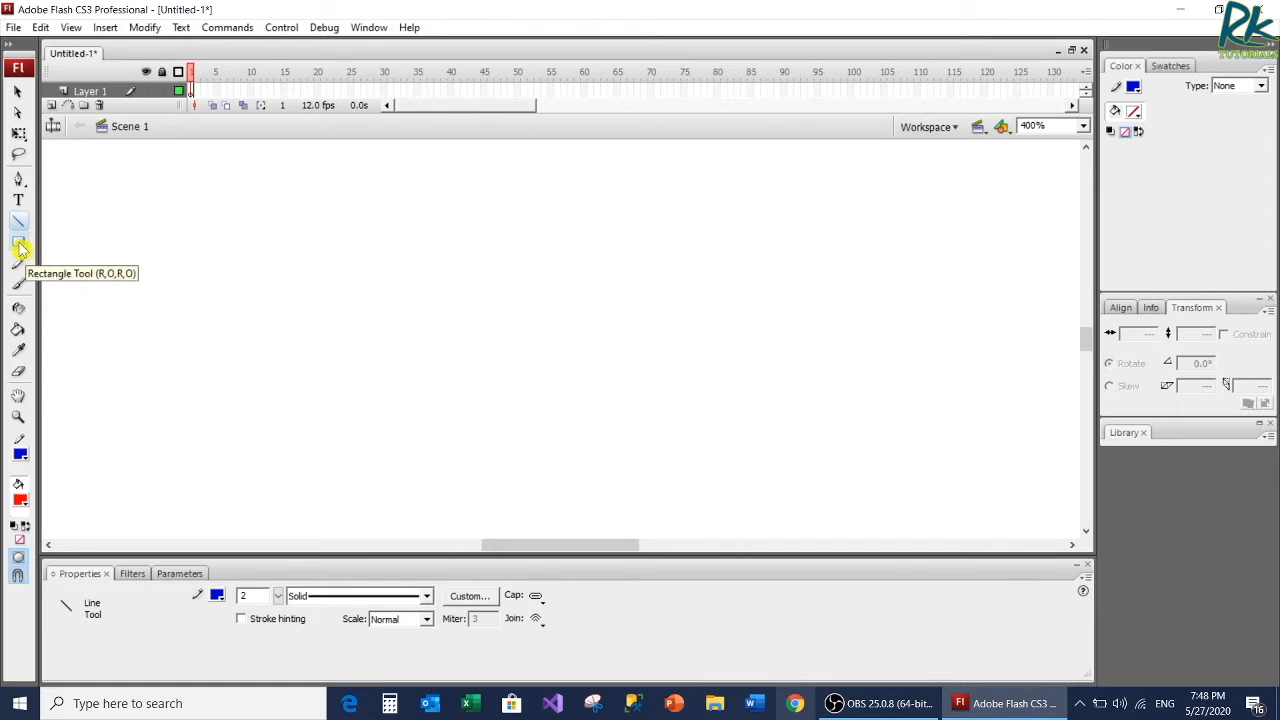
Activate the Rectangle tool and set its stroke height to 8.5.
{"action": "left_click", "coordinate": [19, 244]}
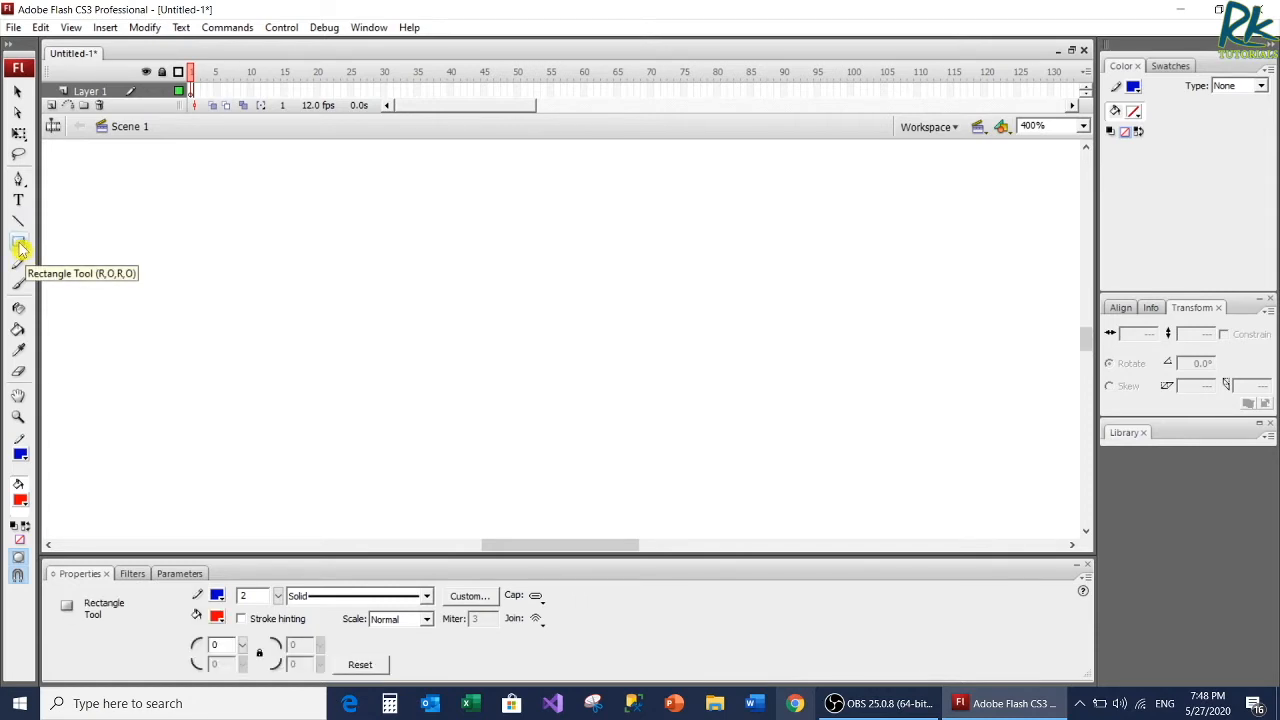
{"action": "left_click", "coordinate": [258, 598]}
{"action": "left_click_drag", "start_coordinate": [254, 597], "coordinate": [217, 593]}
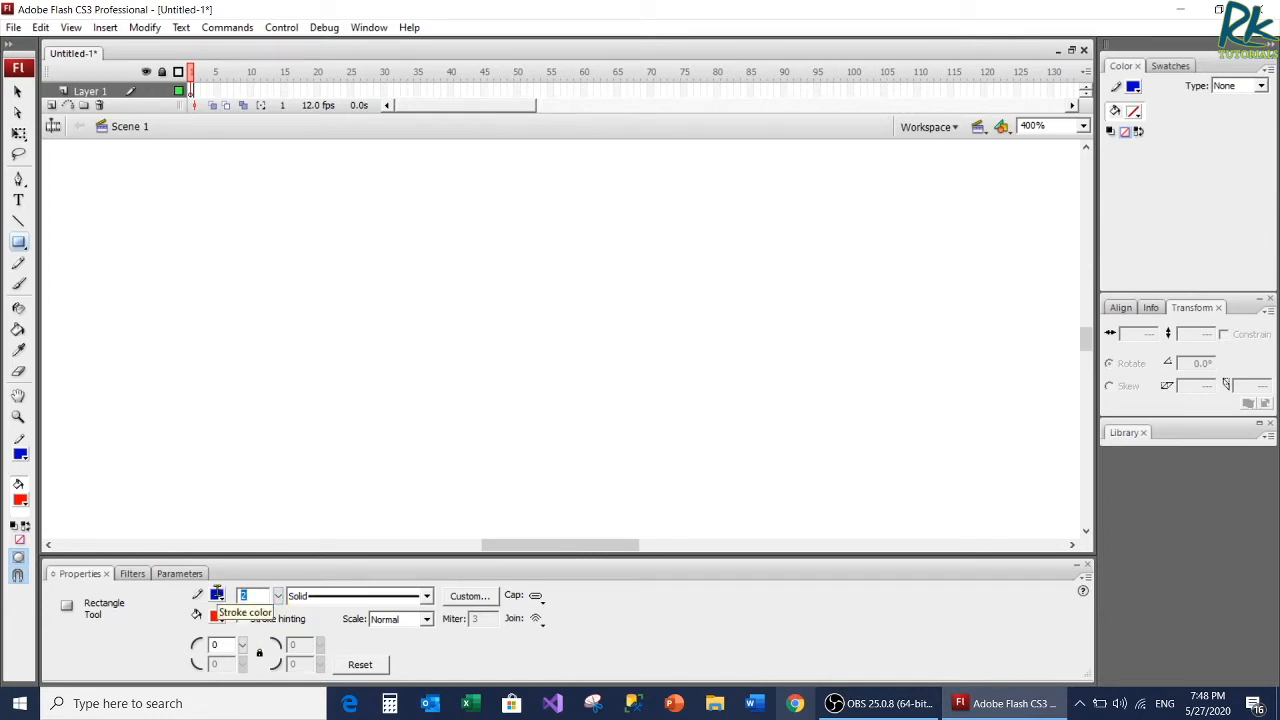
{"action": "type", "text": "9"}
{"action": "key", "text": "BackSpace"}
{"action": "type", "text": "8.5"}
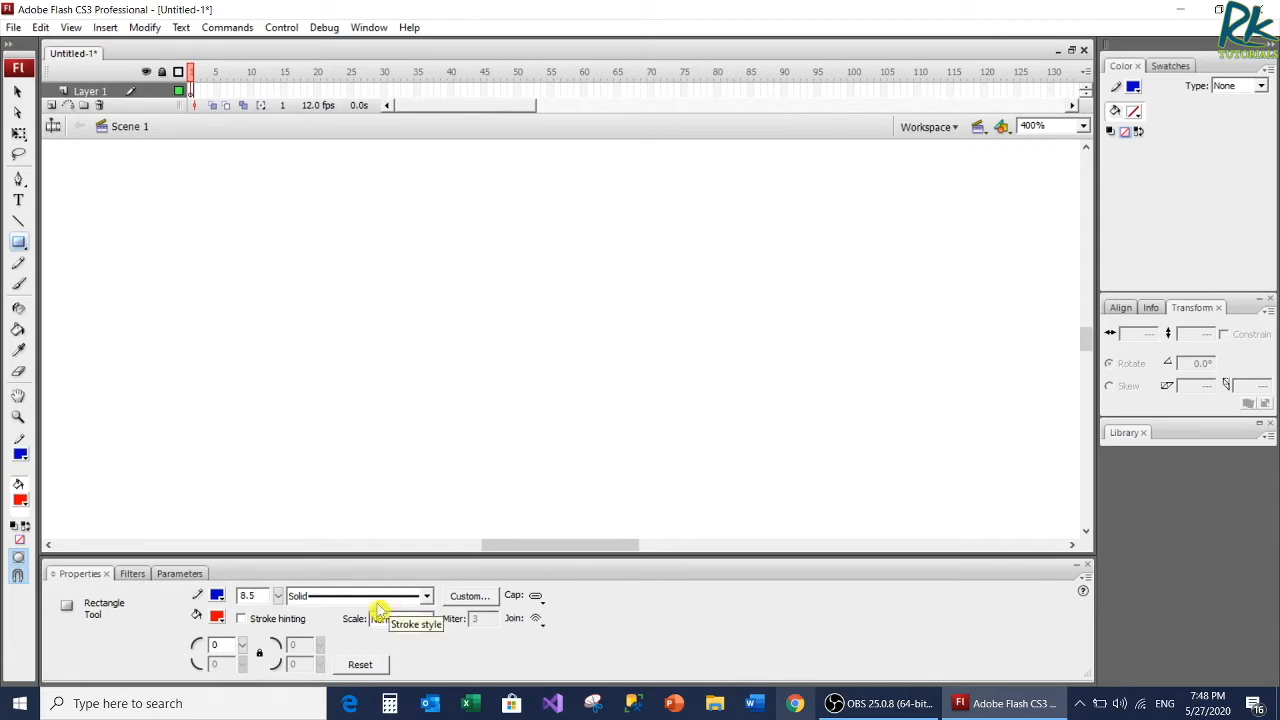
Set the rectangle corner radius to 3 for all corners and unlock the four corner values.
{"action": "double_click", "coordinate": [218, 645]}
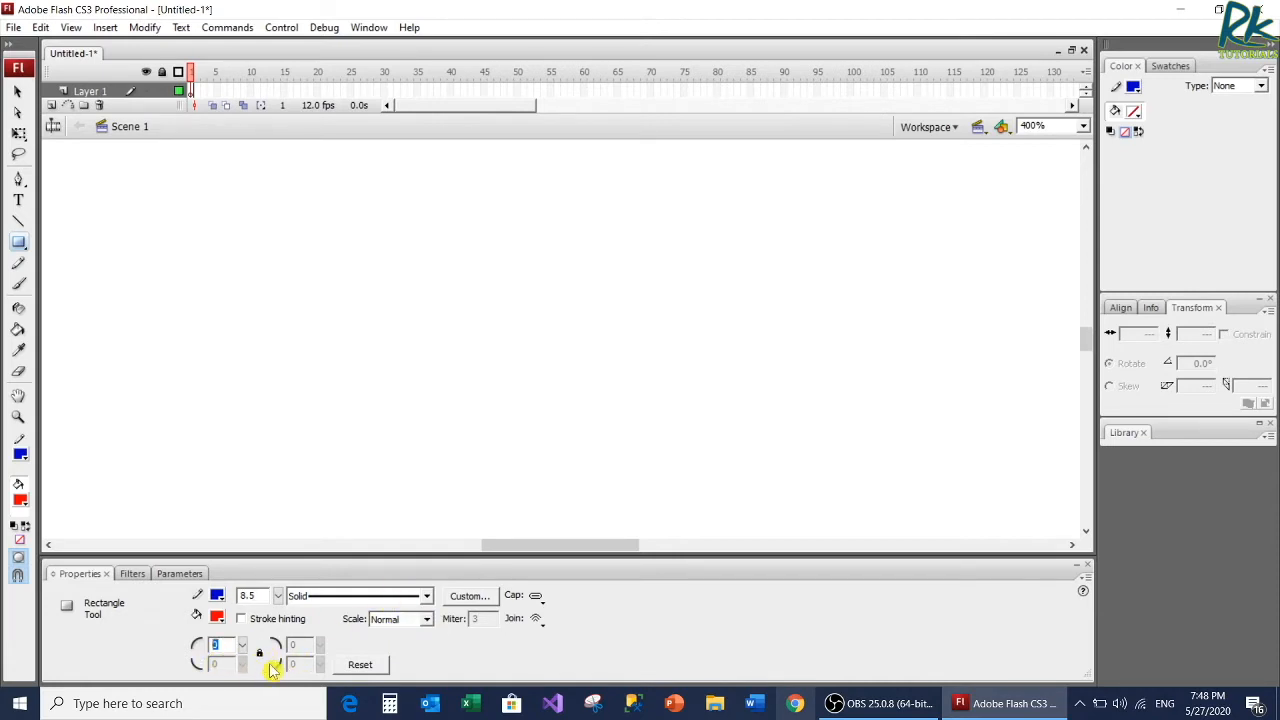
{"action": "left_click", "coordinate": [223, 645]}
{"action": "double_click", "coordinate": [231, 647]}
{"action": "type", "text": "3"}
{"action": "key", "text": "Tab"}
{"action": "left_click", "coordinate": [261, 655]}
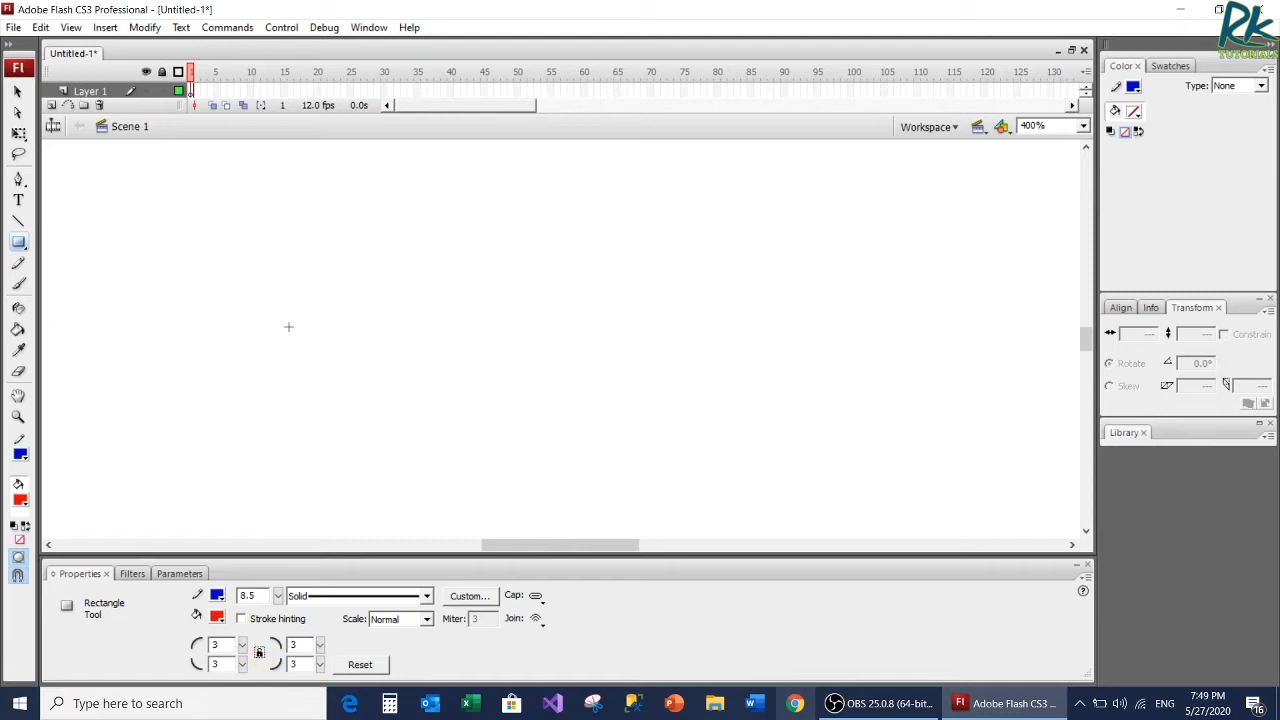
Draw a red rectangle with a blue outline about 110 by 55 px and delete it.
{"action": "mouse_move", "coordinate": [232, 226]}
{"action": "left_mouse_down"}
{"action": "mouse_move", "coordinate": [263, 257]}
{"action": "mouse_move", "coordinate": [510, 391]}
{"action": "mouse_move", "coordinate": [598, 410]}
{"action": "left_mouse_up"}
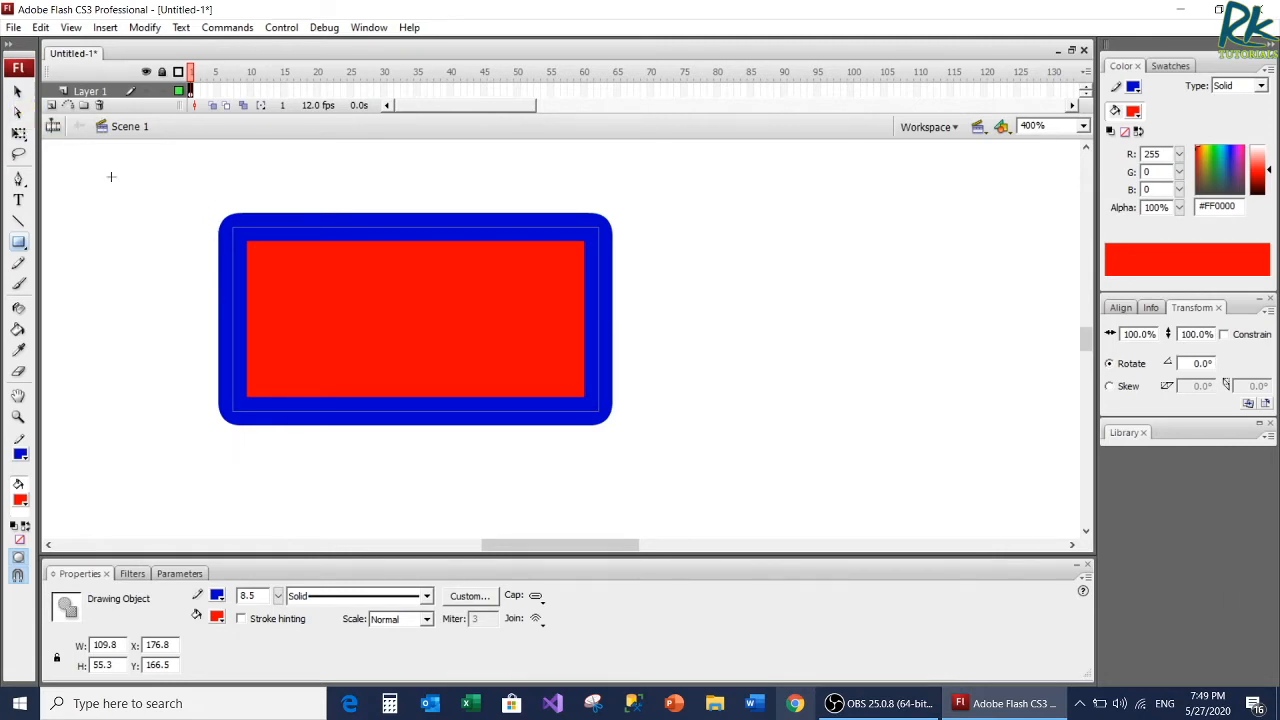
{"action": "left_click", "coordinate": [17, 91]}
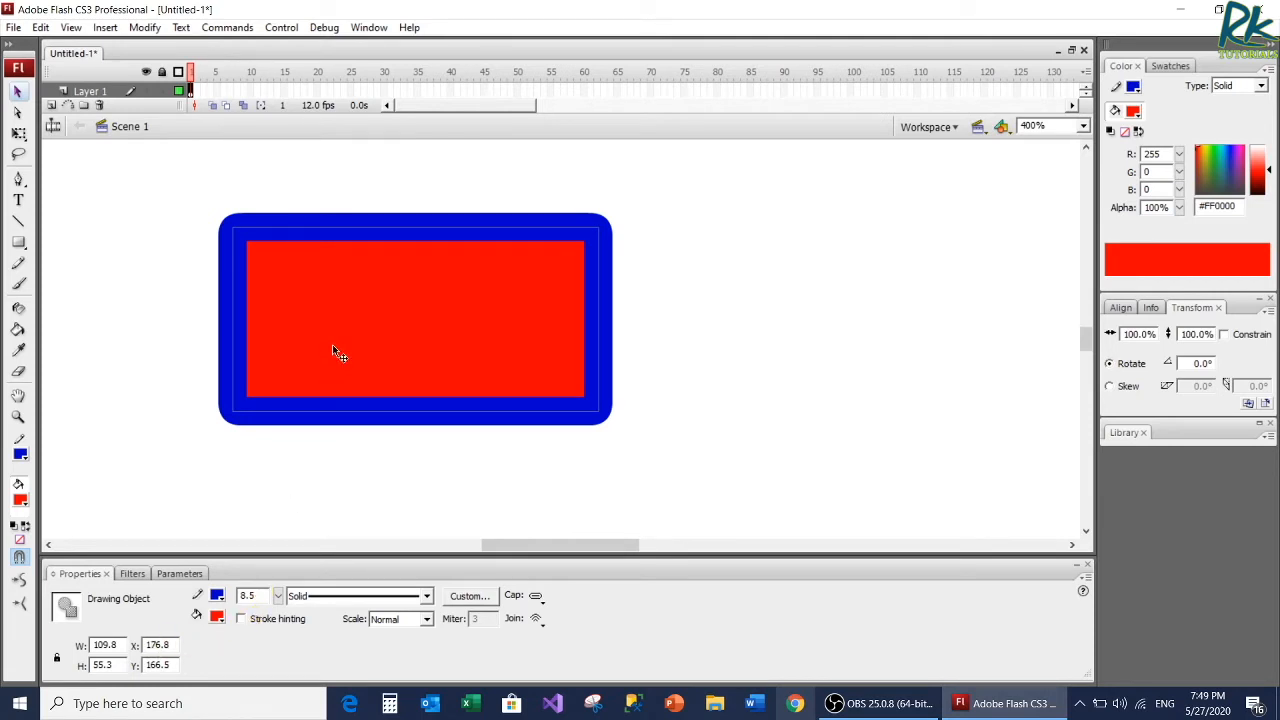
{"action": "key", "text": "Delete"}
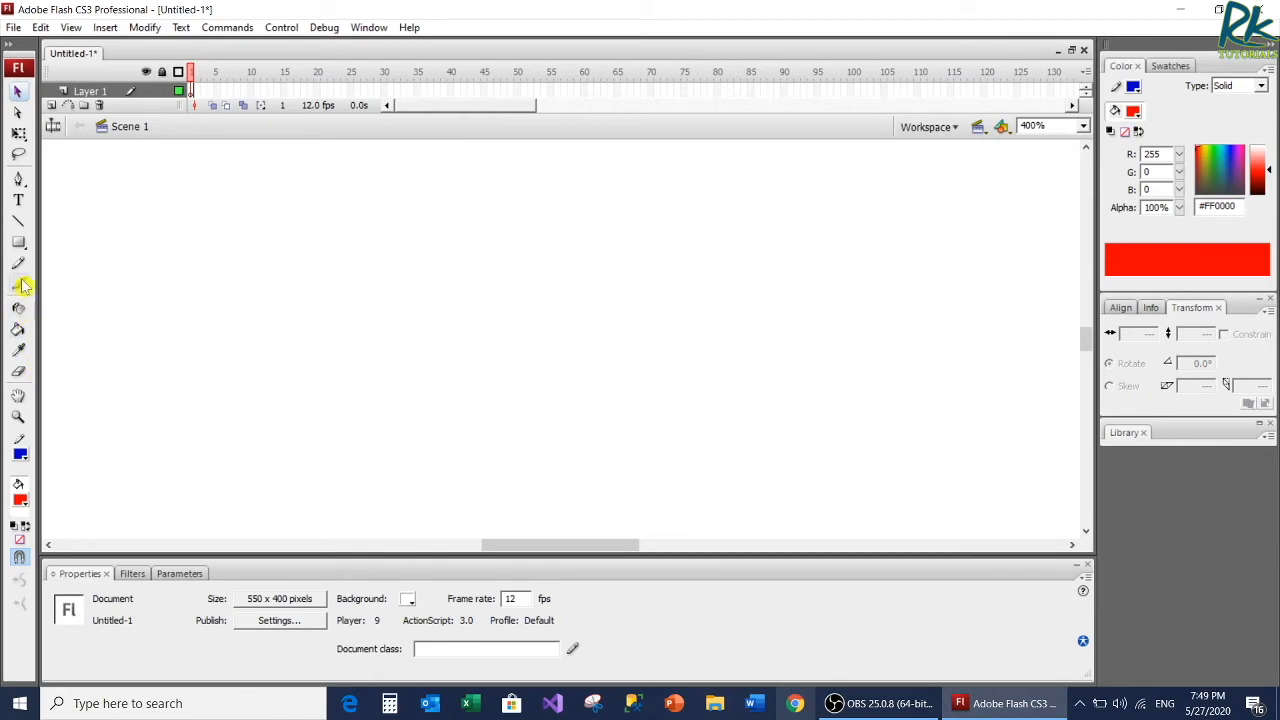
Draw a rectangle with the Rectangle Primitive tool, about 121 by 53 px.
{"action": "left_click", "coordinate": [18, 242]}
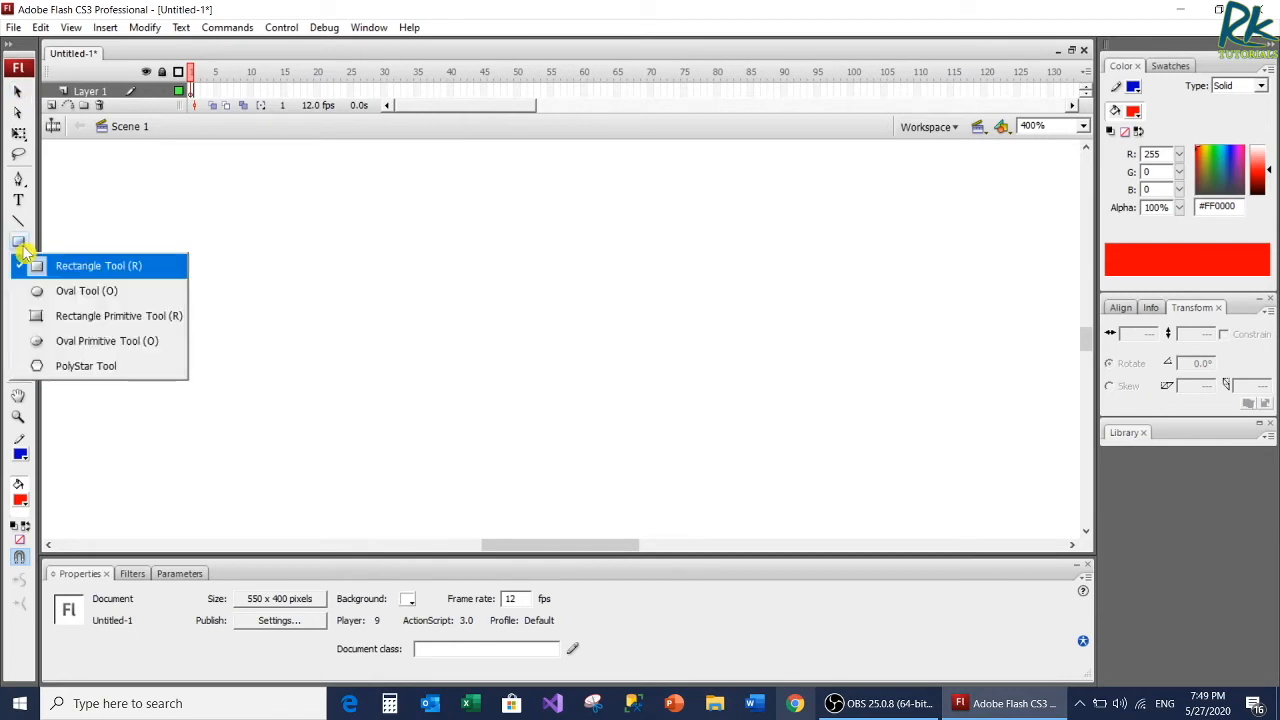
{"action": "left_click", "coordinate": [101, 316]}
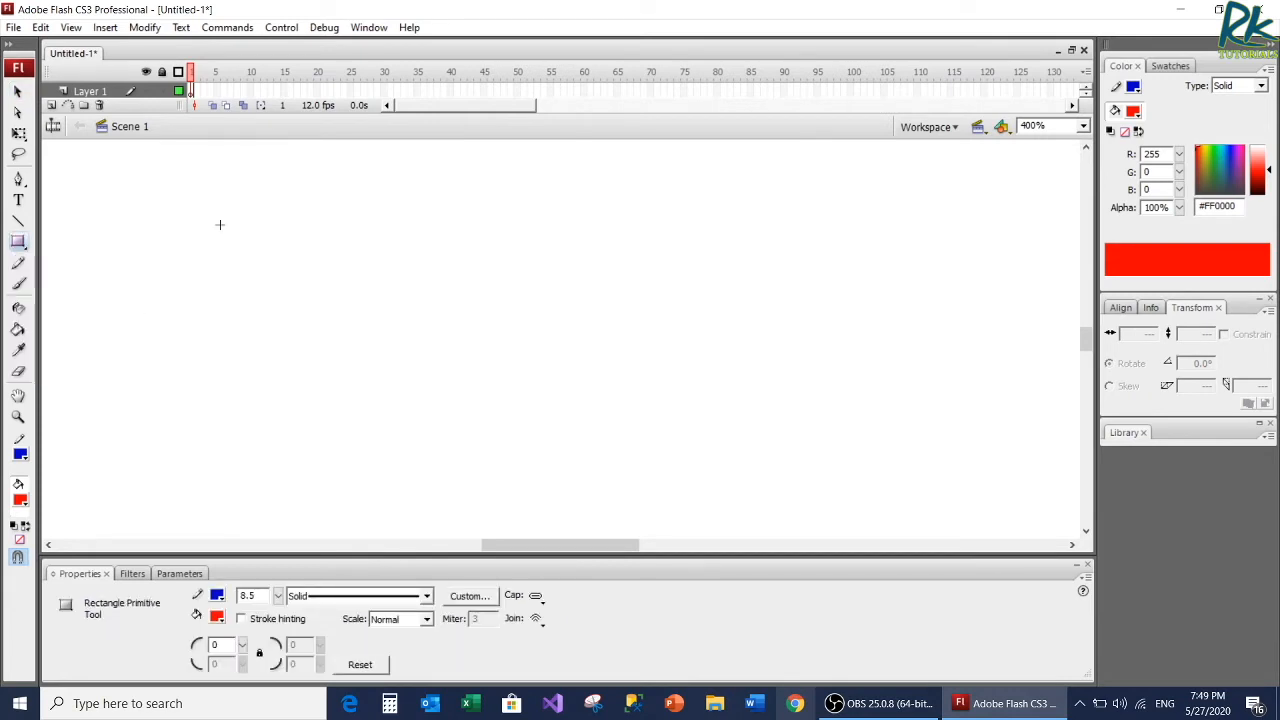
{"action": "left_click_drag", "start_coordinate": [195, 236], "coordinate": [601, 411]}
Set the rectangle primitive's corner radius to 1, and delete the shape.
{"action": "left_click", "coordinate": [17, 91]}
{"action": "left_click", "coordinate": [218, 645]}
{"action": "type", "text": "44"}
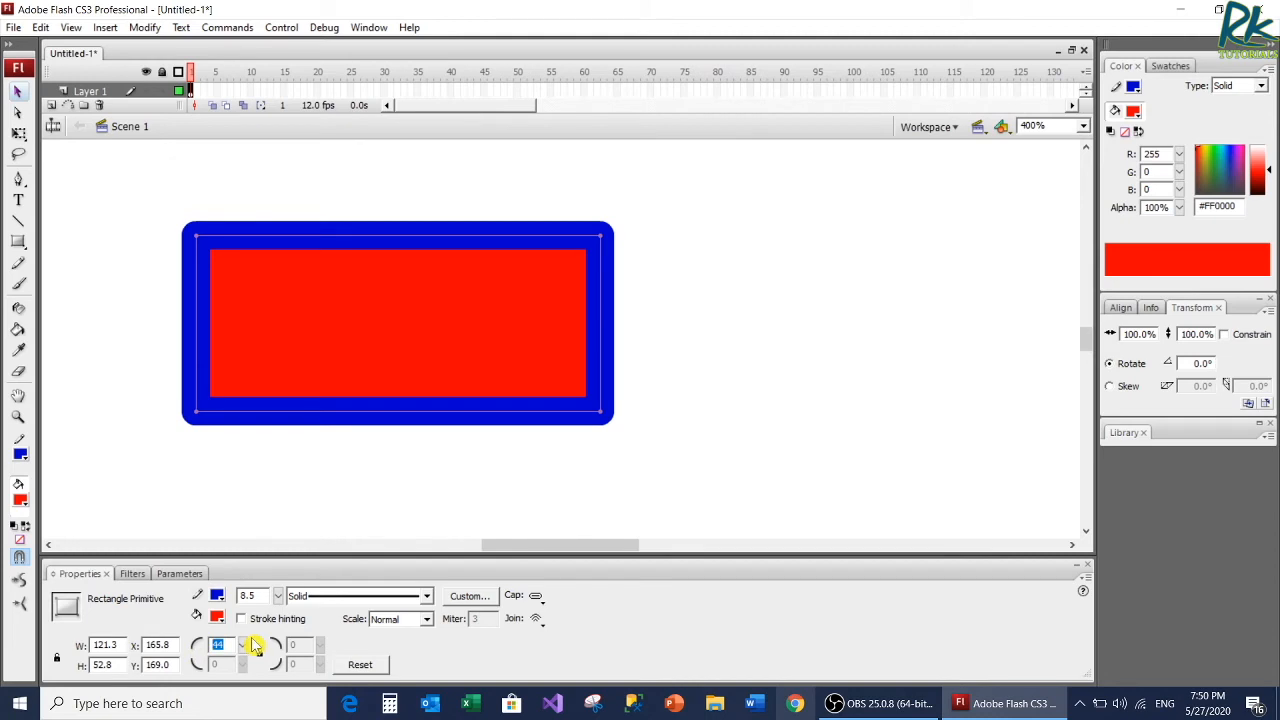
{"action": "type", "text": "1"}
{"action": "key", "text": "Tab"}
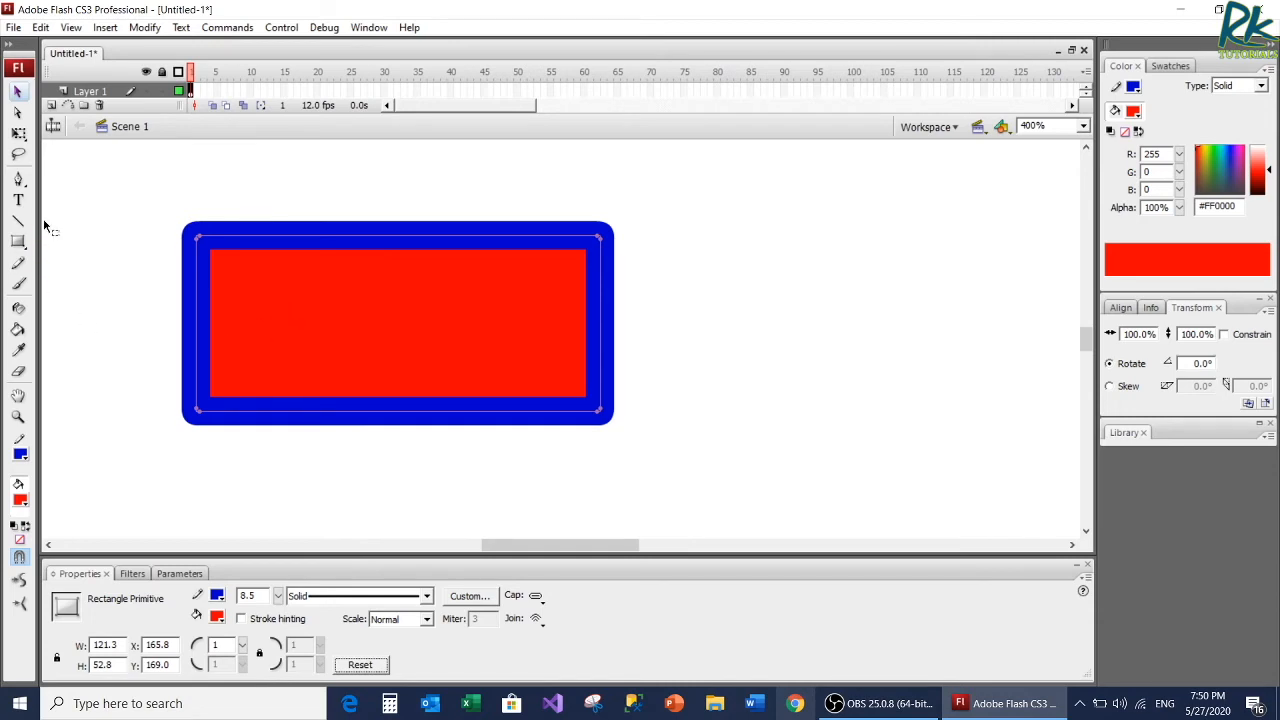
{"action": "key", "text": "Delete"}
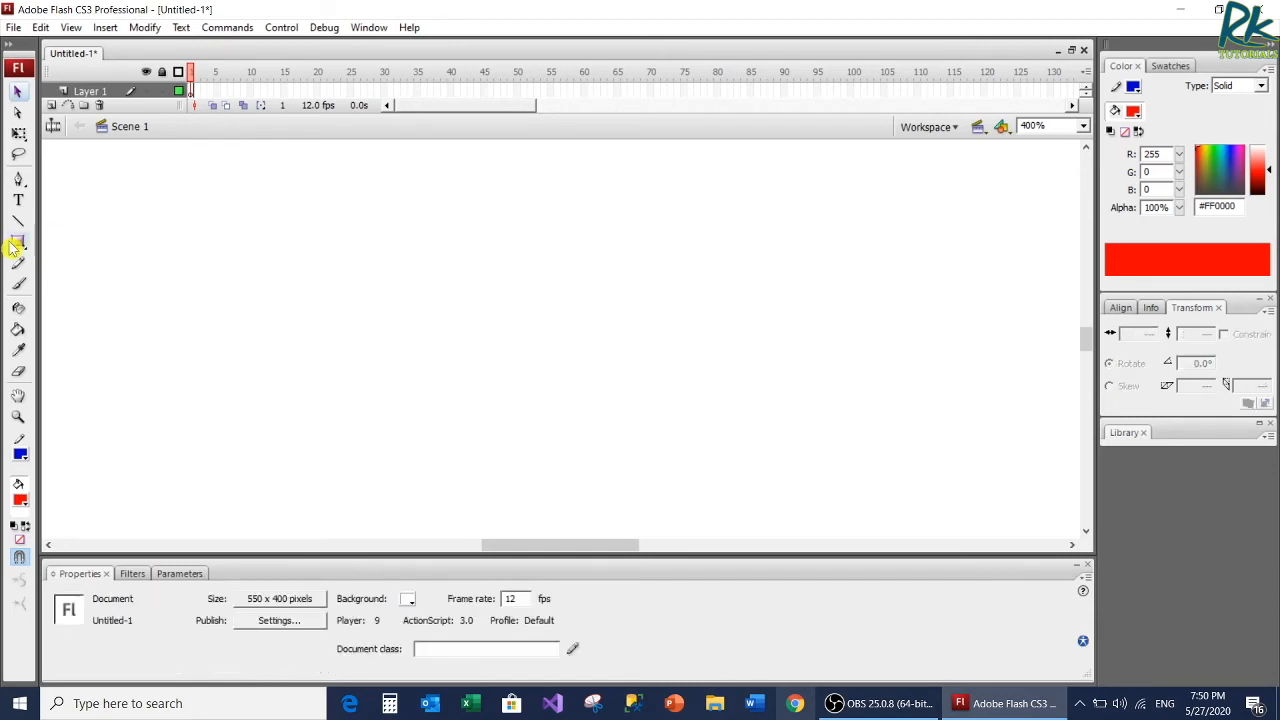
Draw two ovals side by side with the Oval tool, the first about 69 by 44 px.
{"action": "left_click", "coordinate": [17, 244]}
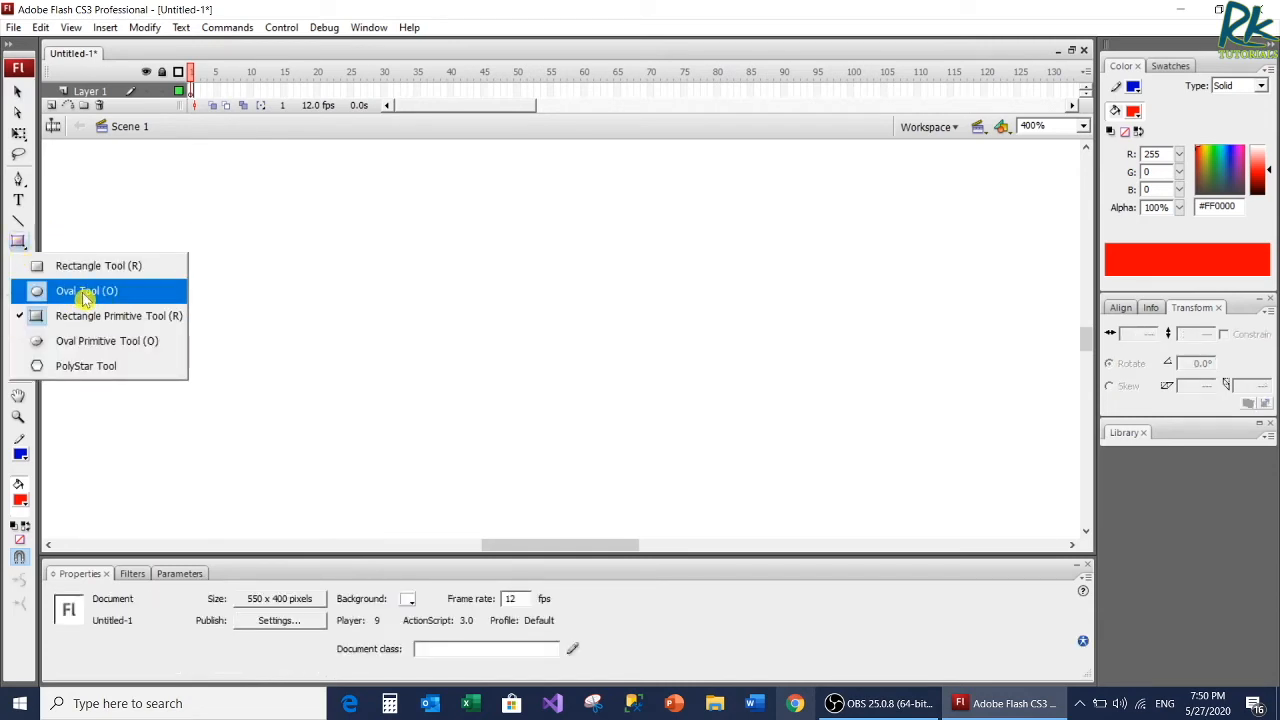
{"action": "left_click", "coordinate": [18, 228]}
{"action": "left_click", "coordinate": [20, 247]}
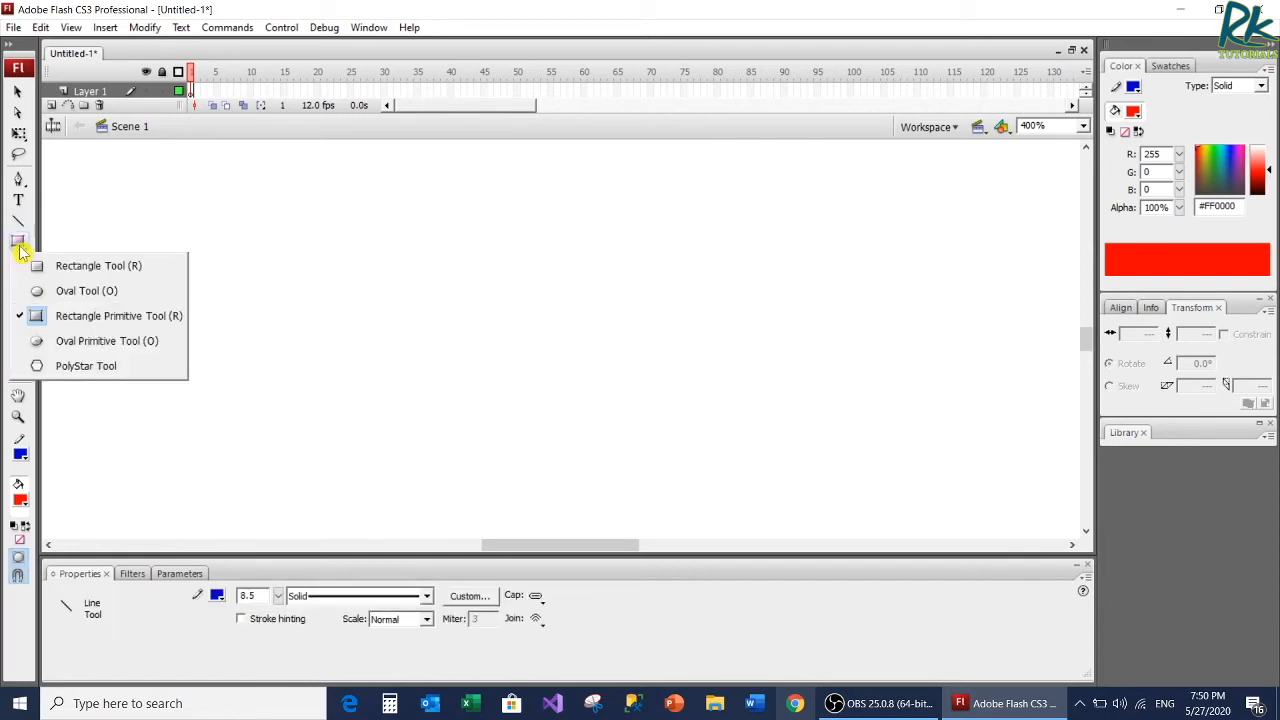
{"action": "left_click", "coordinate": [75, 297]}
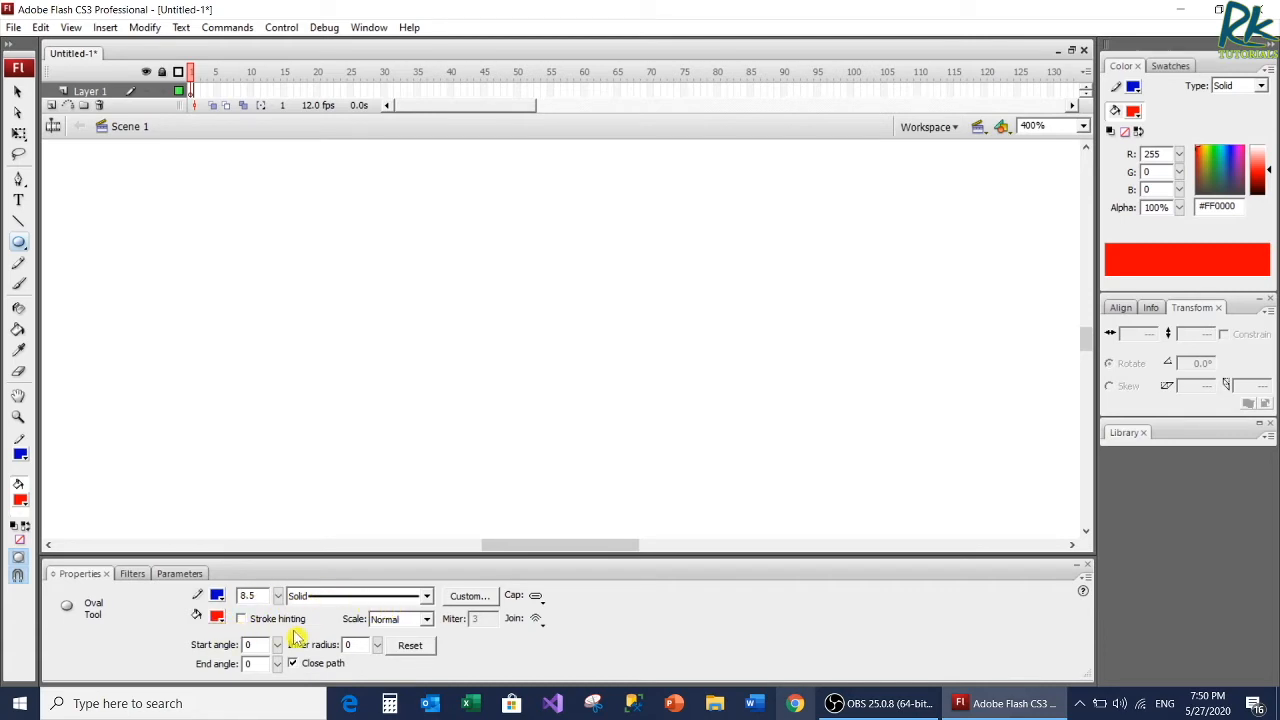
{"action": "mouse_move", "coordinate": [206, 238]}
{"action": "left_mouse_down"}
{"action": "mouse_move", "coordinate": [294, 326]}
{"action": "mouse_move", "coordinate": [386, 311]}
{"action": "mouse_move", "coordinate": [434, 382]}
{"action": "left_mouse_up"}
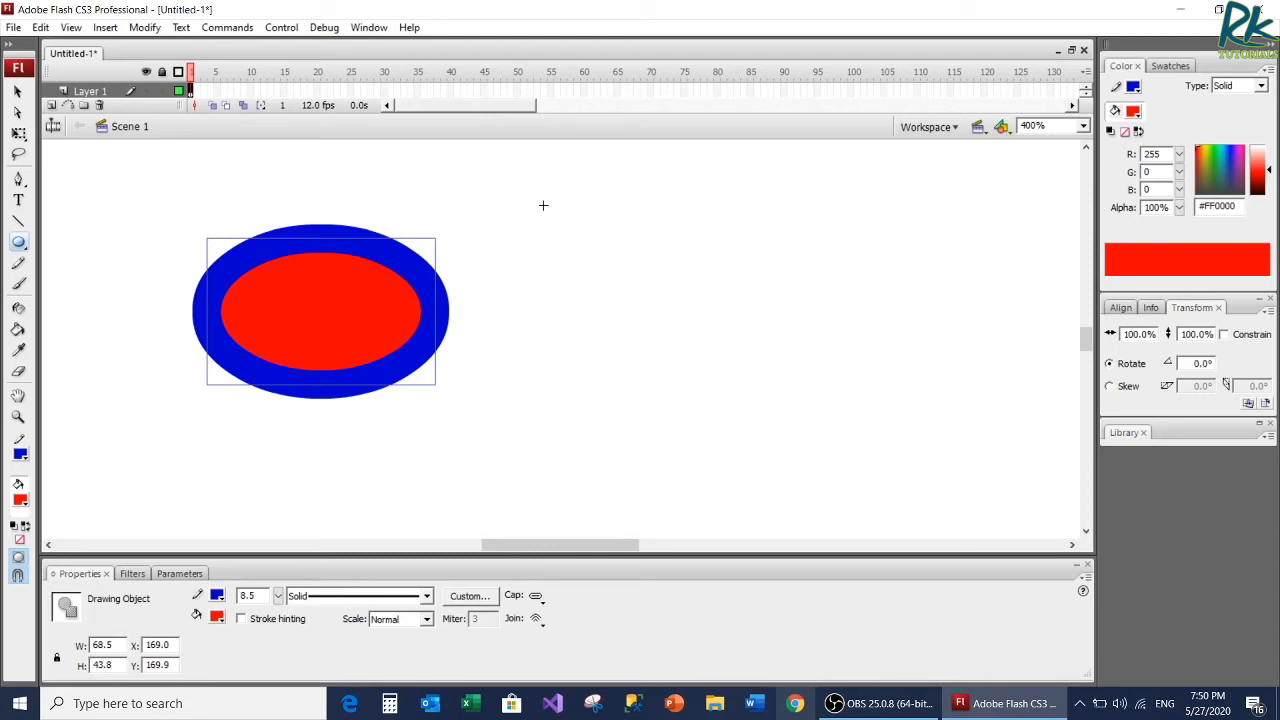
{"action": "left_click_drag", "start_coordinate": [543, 205], "coordinate": [801, 419]}
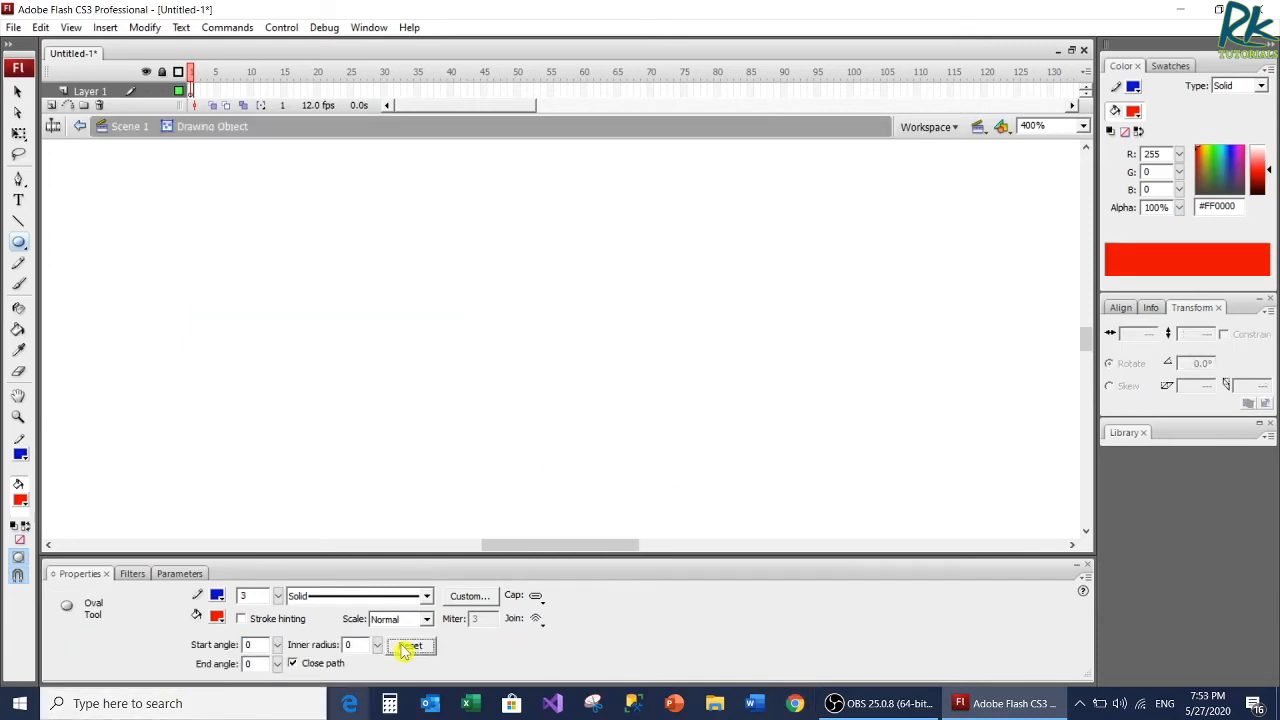
Draw a partial oval about 43 by 24 px with start angle 40, end angle 180 and inner radius 3.
{"action": "left_click", "coordinate": [18, 243]}
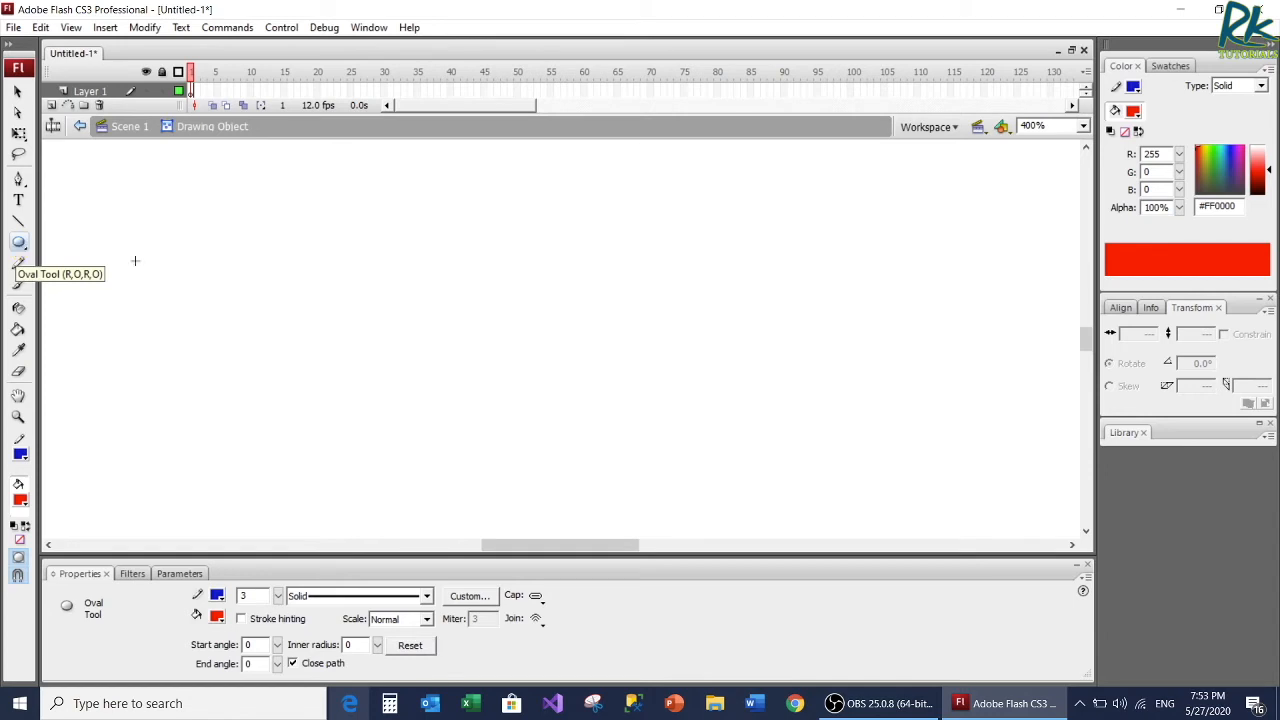
{"action": "double_click", "coordinate": [255, 645]}
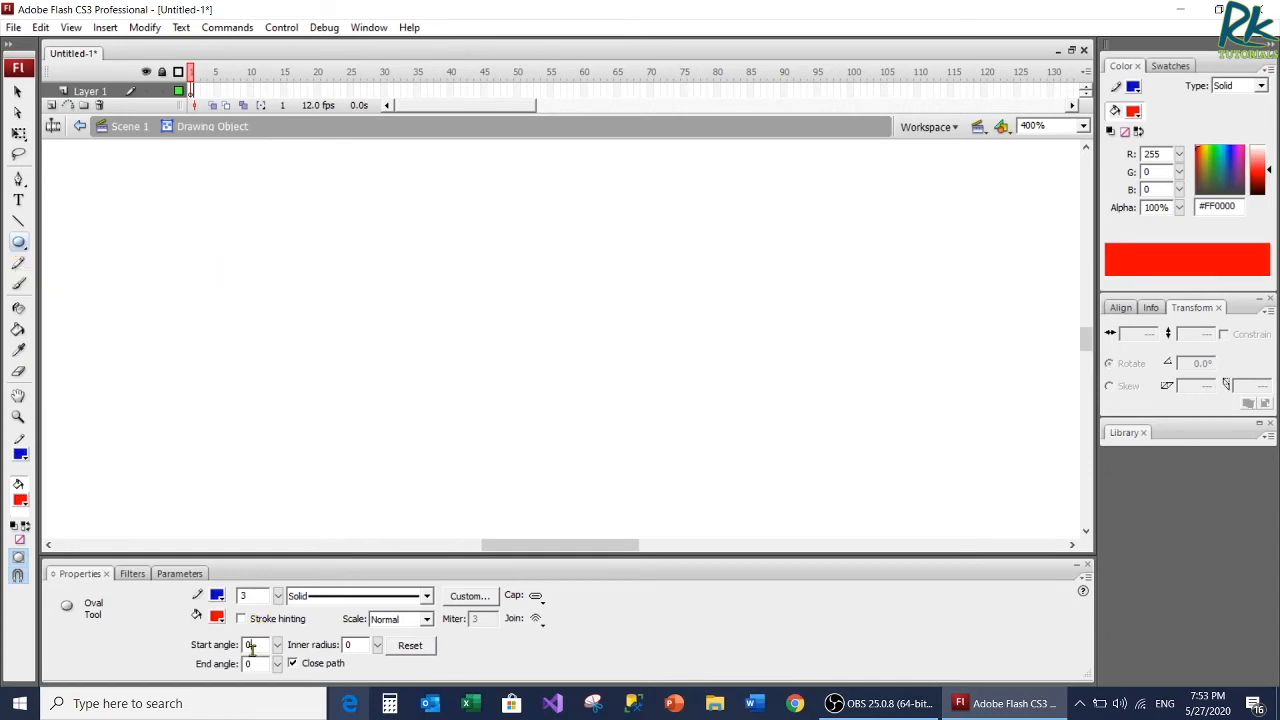
{"action": "type", "text": "40"}
{"action": "double_click", "coordinate": [246, 665]}
{"action": "type", "text": "180"}
{"action": "double_click", "coordinate": [350, 645]}
{"action": "type", "text": "3"}
{"action": "mouse_move", "coordinate": [254, 290]}
{"action": "left_mouse_down"}
{"action": "mouse_move", "coordinate": [342, 312]}
{"action": "mouse_move", "coordinate": [362, 438]}
{"action": "mouse_move", "coordinate": [394, 438]}
{"action": "mouse_move", "coordinate": [414, 415]}
{"action": "left_mouse_up"}
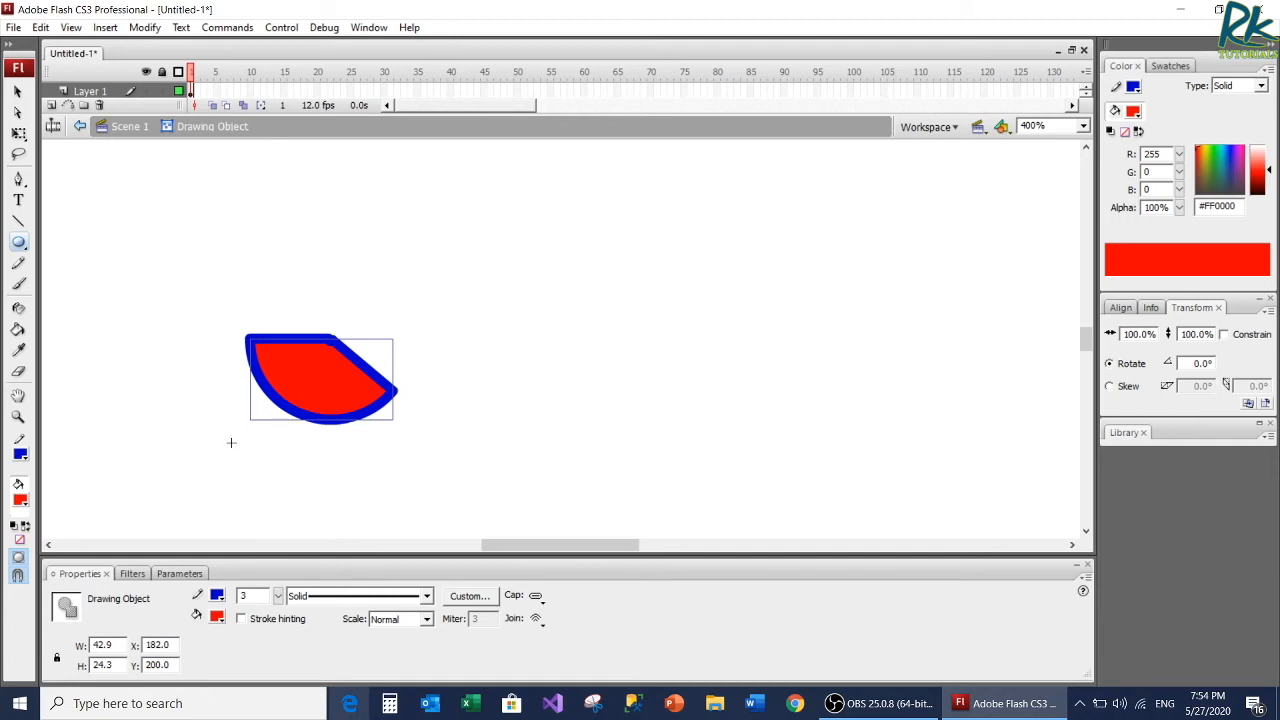
Draw an oval about 87 by 64 px with the Oval Primitive tool and pick it with the Selection tool.
{"action": "left_click_drag", "start_coordinate": [18, 242], "coordinate": [120, 347]}
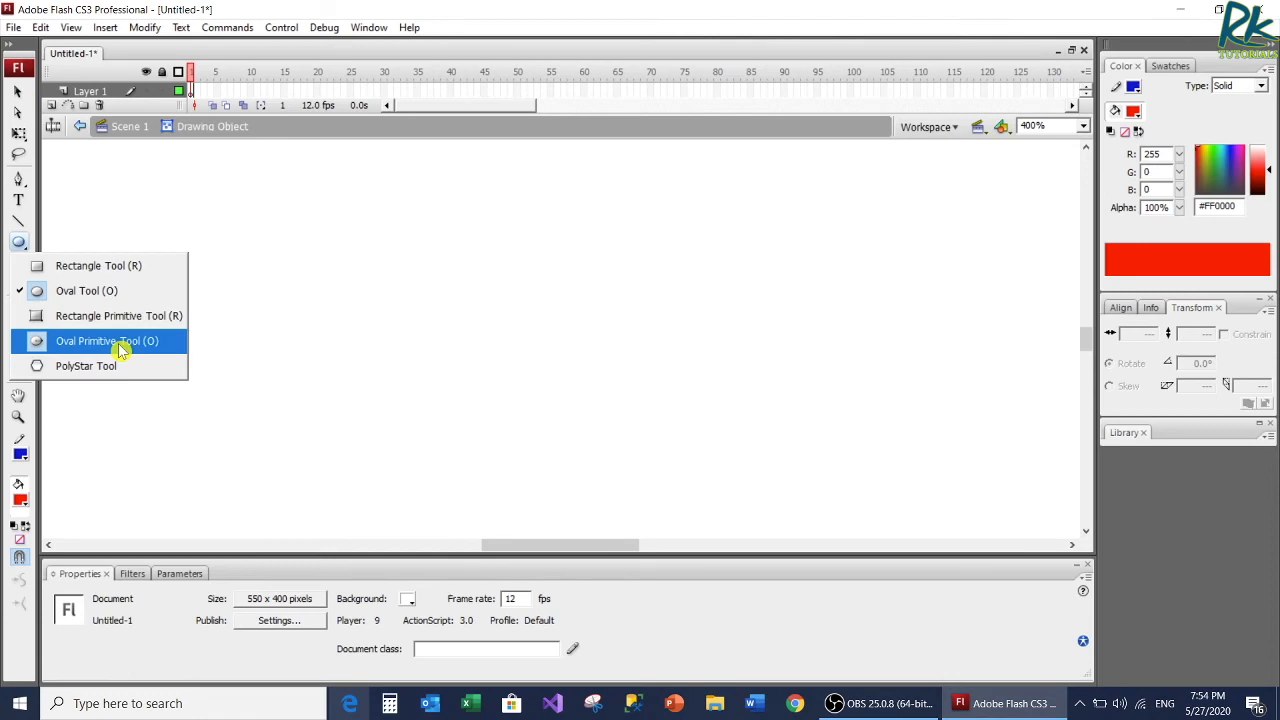
{"action": "left_click", "coordinate": [118, 343]}
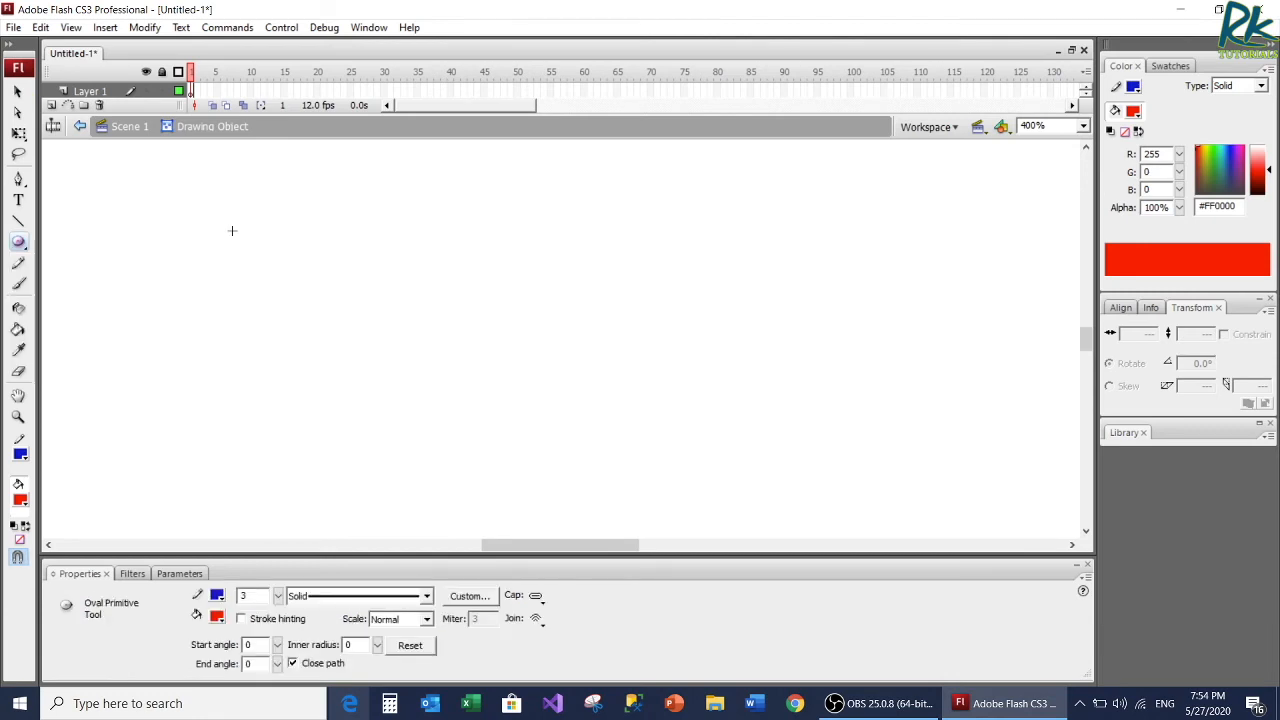
{"action": "mouse_move", "coordinate": [279, 244]}
{"action": "left_mouse_down"}
{"action": "mouse_move", "coordinate": [434, 334]}
{"action": "mouse_move", "coordinate": [571, 456]}
{"action": "left_mouse_up"}
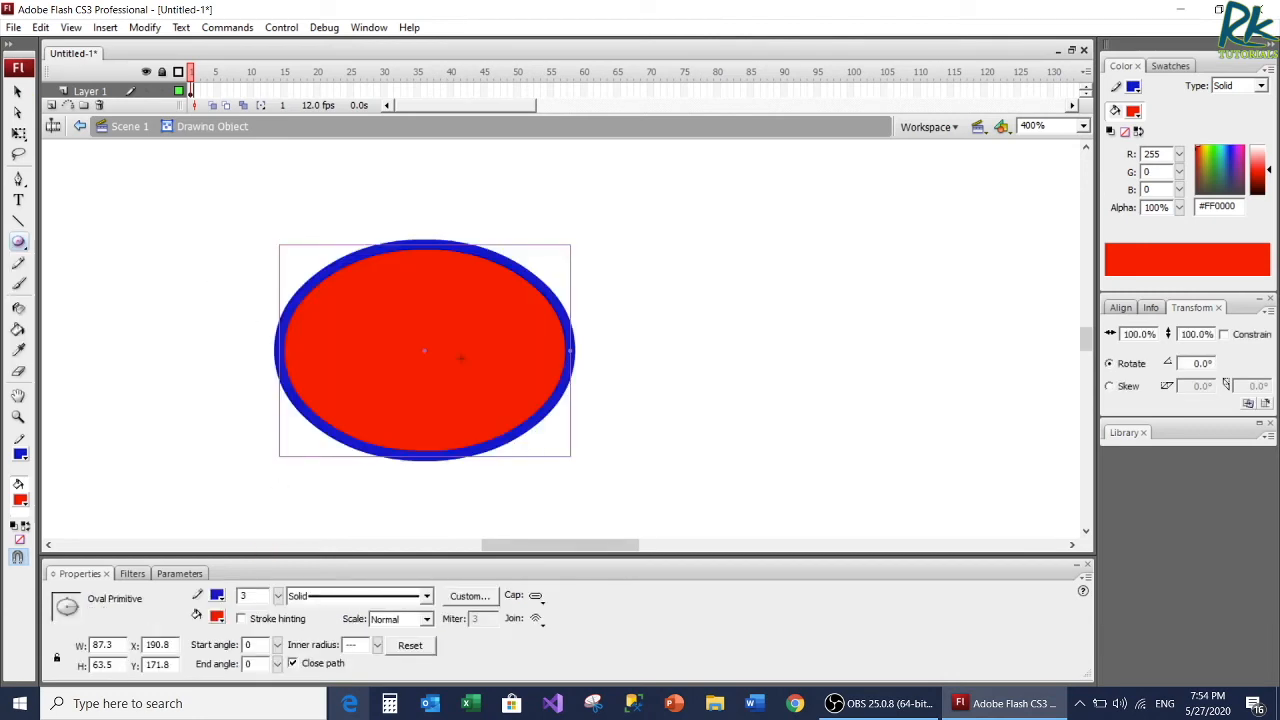
{"action": "left_click", "coordinate": [17, 92]}
{"action": "left_click_drag", "start_coordinate": [505, 411], "coordinate": [495, 411]}
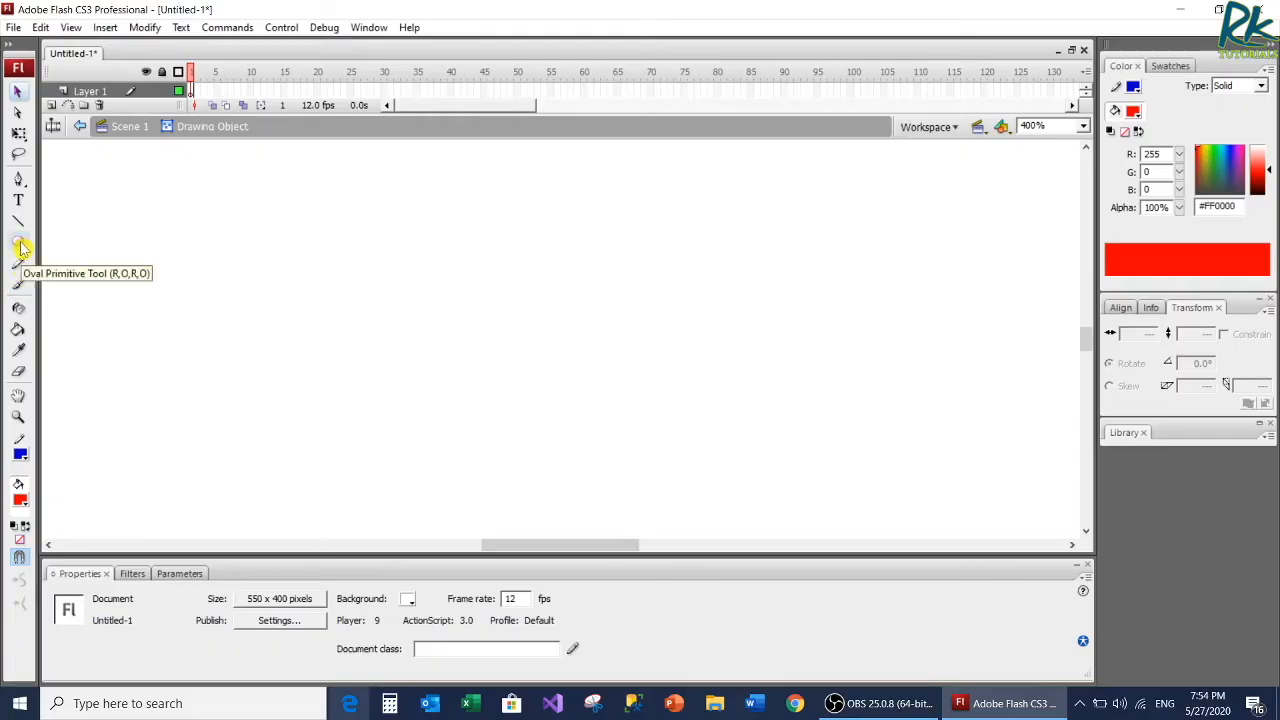
Activate the PolyStar tool and set its stroke height to 2.
{"action": "left_click", "coordinate": [22, 247]}
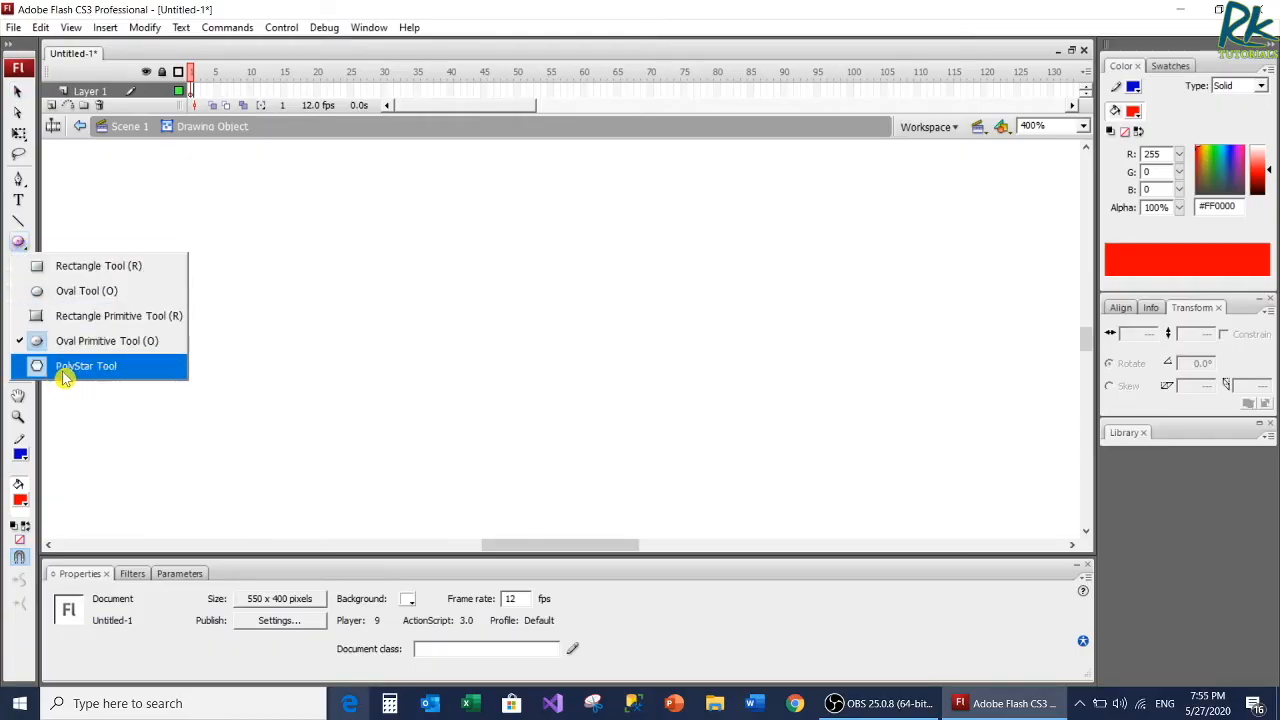
{"action": "left_click", "coordinate": [101, 370]}
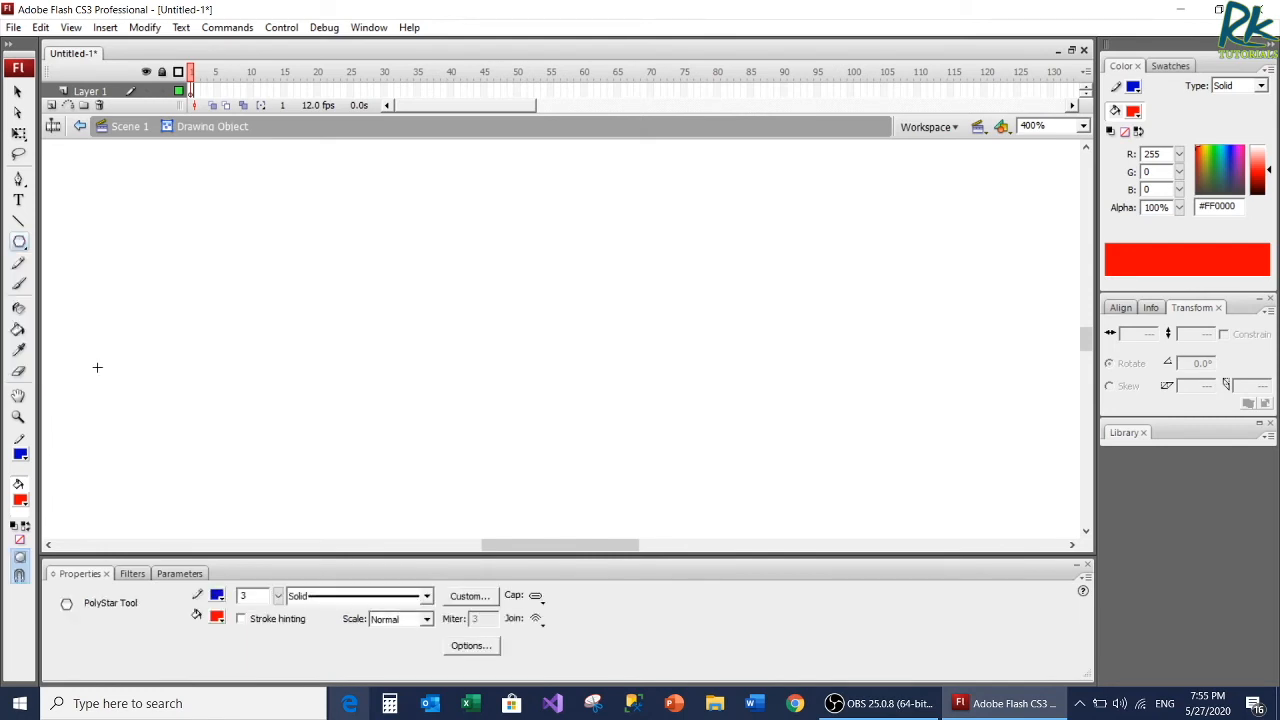
{"action": "left_click_drag", "start_coordinate": [249, 597], "coordinate": [229, 594]}
{"action": "type", "text": "2"}
{"action": "key", "text": "Tab"}
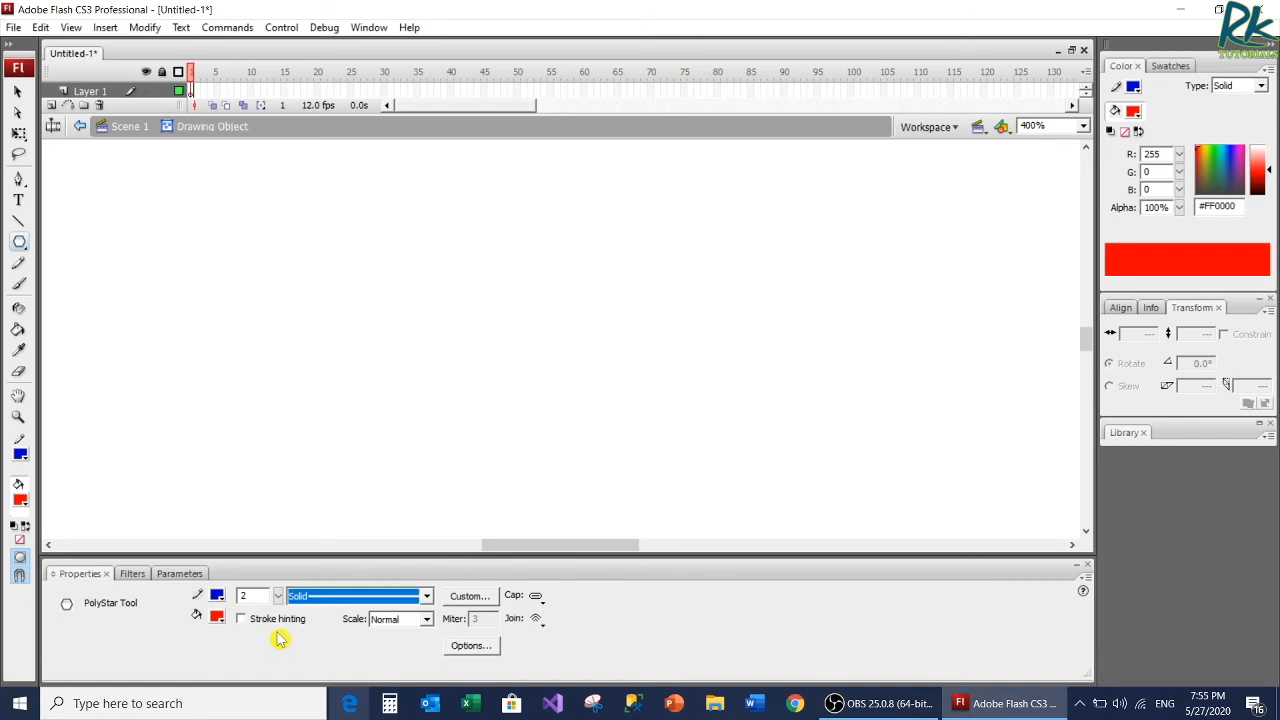
Configure the PolyStar tool to star style with 9 sides and star point size 56, and draw a star about 67 px across.
{"action": "left_click", "coordinate": [479, 647]}
{"action": "left_click_drag", "start_coordinate": [560, 558], "coordinate": [518, 306]}
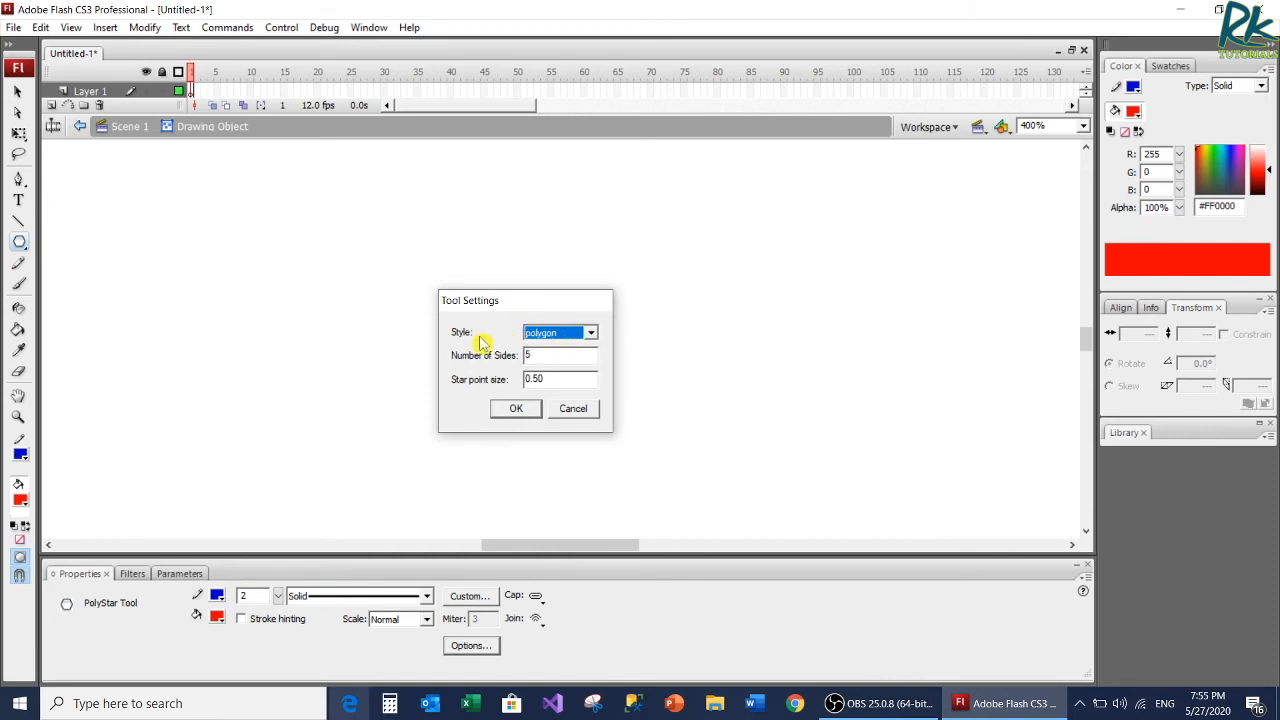
{"action": "left_click", "coordinate": [589, 333]}
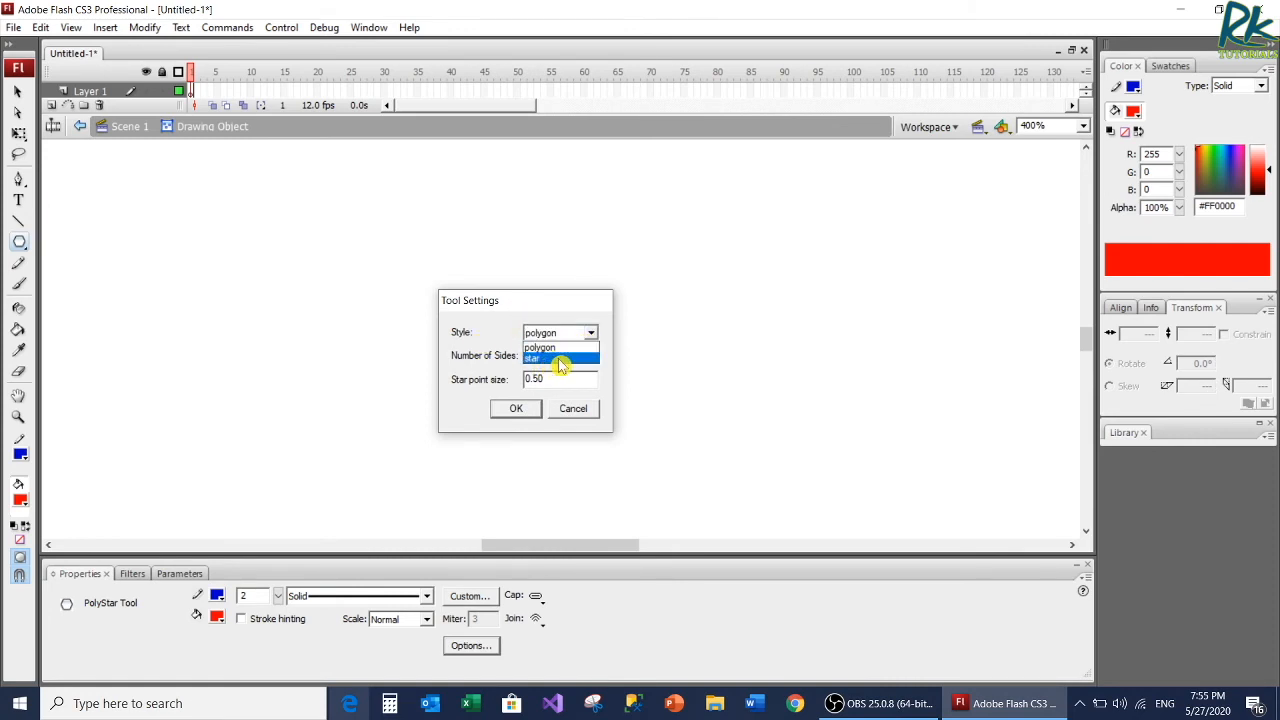
{"action": "left_click", "coordinate": [559, 360]}
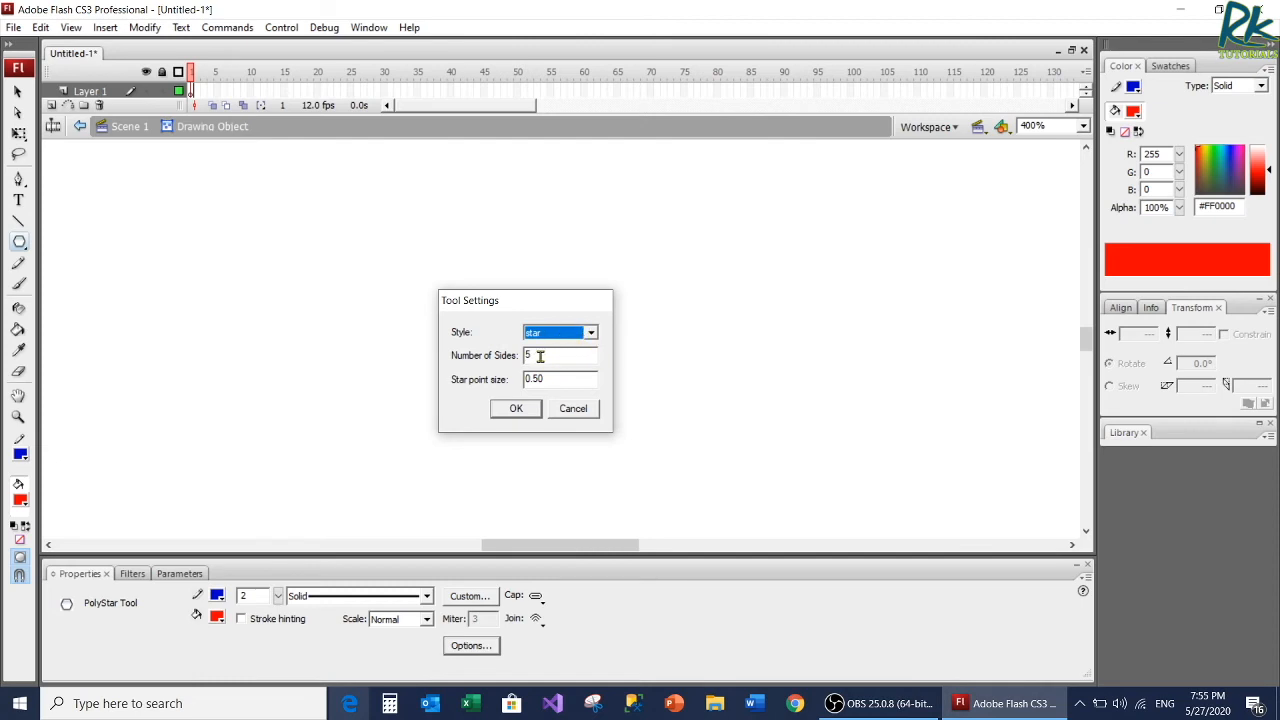
{"action": "left_click", "coordinate": [539, 358]}
{"action": "left_click_drag", "start_coordinate": [545, 356], "coordinate": [510, 356]}
{"action": "type", "text": "9"}
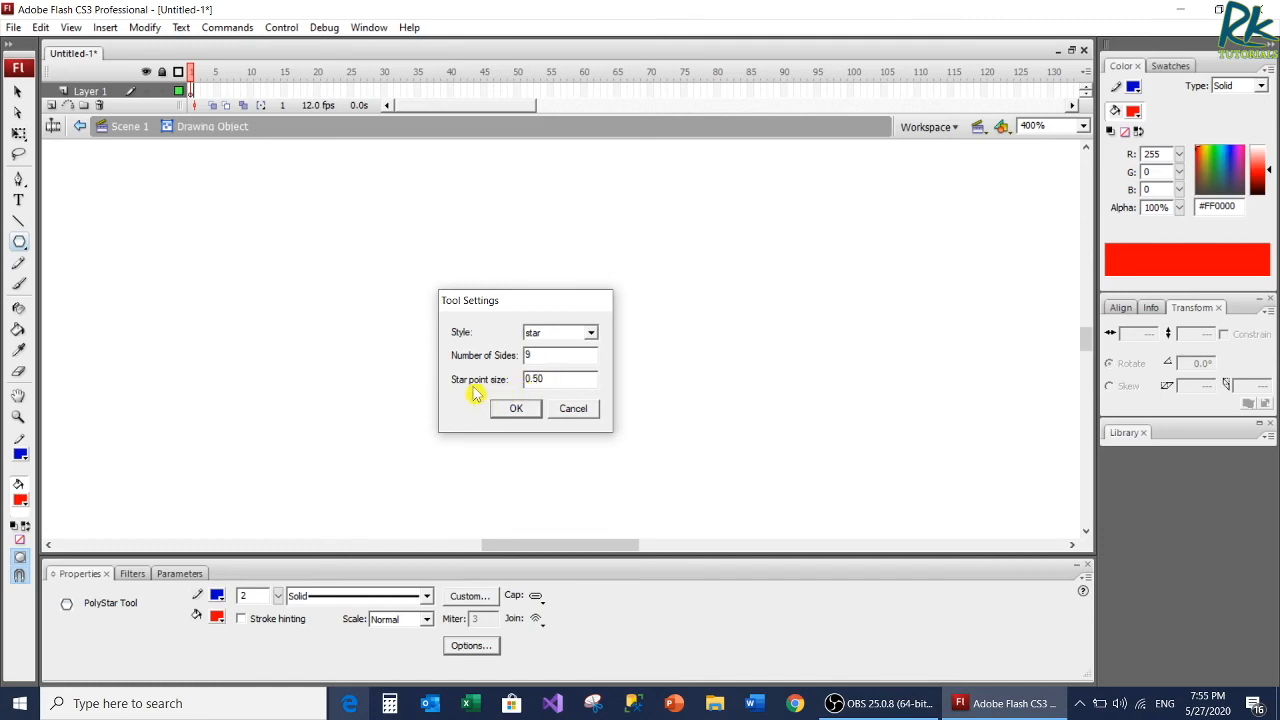
{"action": "left_click", "coordinate": [548, 380]}
{"action": "type", "text": "56"}
{"action": "left_click", "coordinate": [516, 408]}
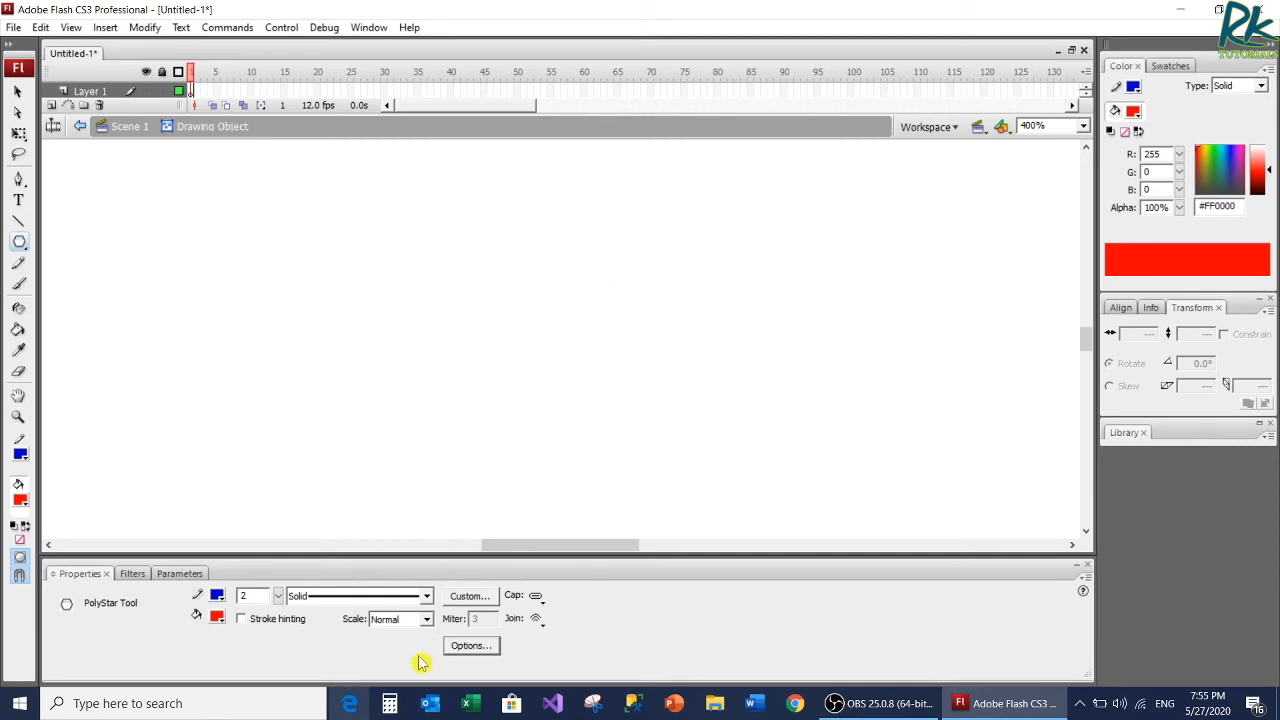
{"action": "mouse_move", "coordinate": [309, 264]}
{"action": "left_mouse_down"}
{"action": "mouse_move", "coordinate": [417, 346]}
{"action": "mouse_move", "coordinate": [417, 309]}
{"action": "left_mouse_up"}
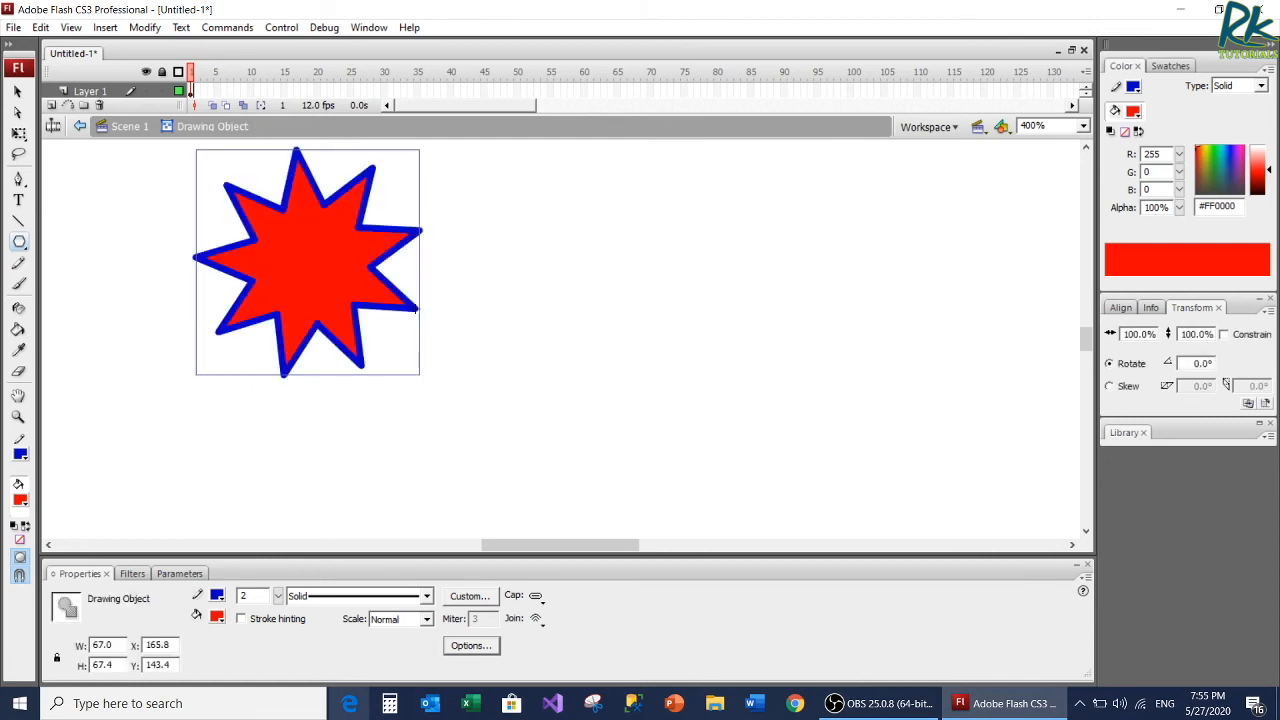
Draw a second nine-pointed star about 81 px across beside the first one, and undo both stars.
{"action": "mouse_move", "coordinate": [533, 309]}
{"action": "left_mouse_down"}
{"action": "mouse_move", "coordinate": [642, 398]}
{"action": "mouse_move", "coordinate": [646, 388]}
{"action": "left_mouse_up"}
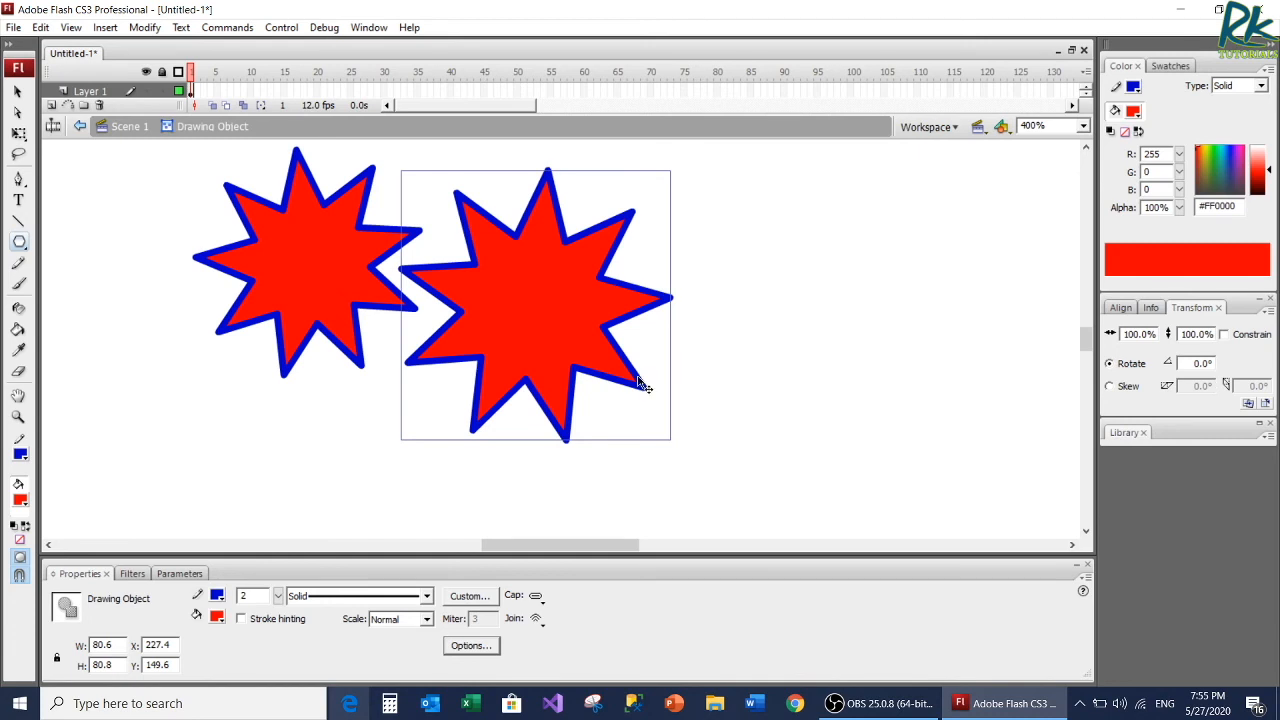
{"action": "key", "text": "ctrl+z"}
{"action": "key", "text": "ctrl+z"}
Set the PolyStar tool's style to polygon, and draw a trial polygon on the stage and undo it.
{"action": "left_click", "coordinate": [19, 242]}
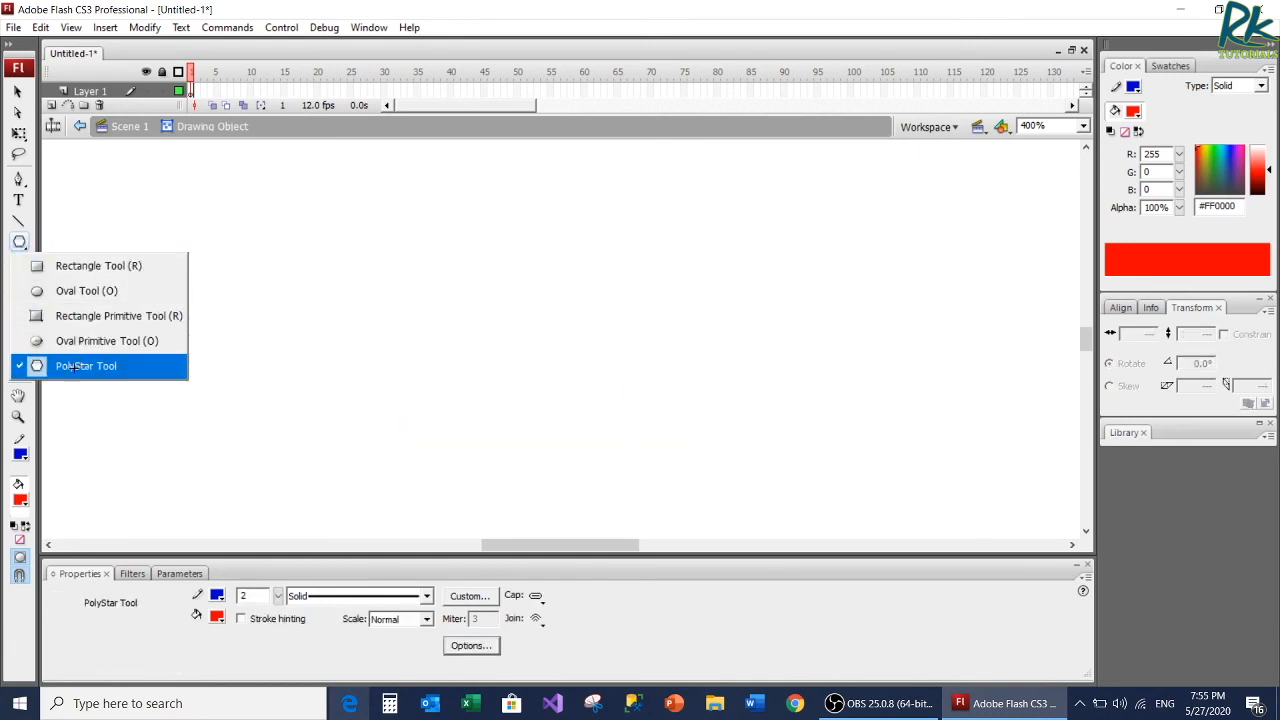
{"action": "left_click", "coordinate": [73, 366]}
{"action": "left_click", "coordinate": [471, 645]}
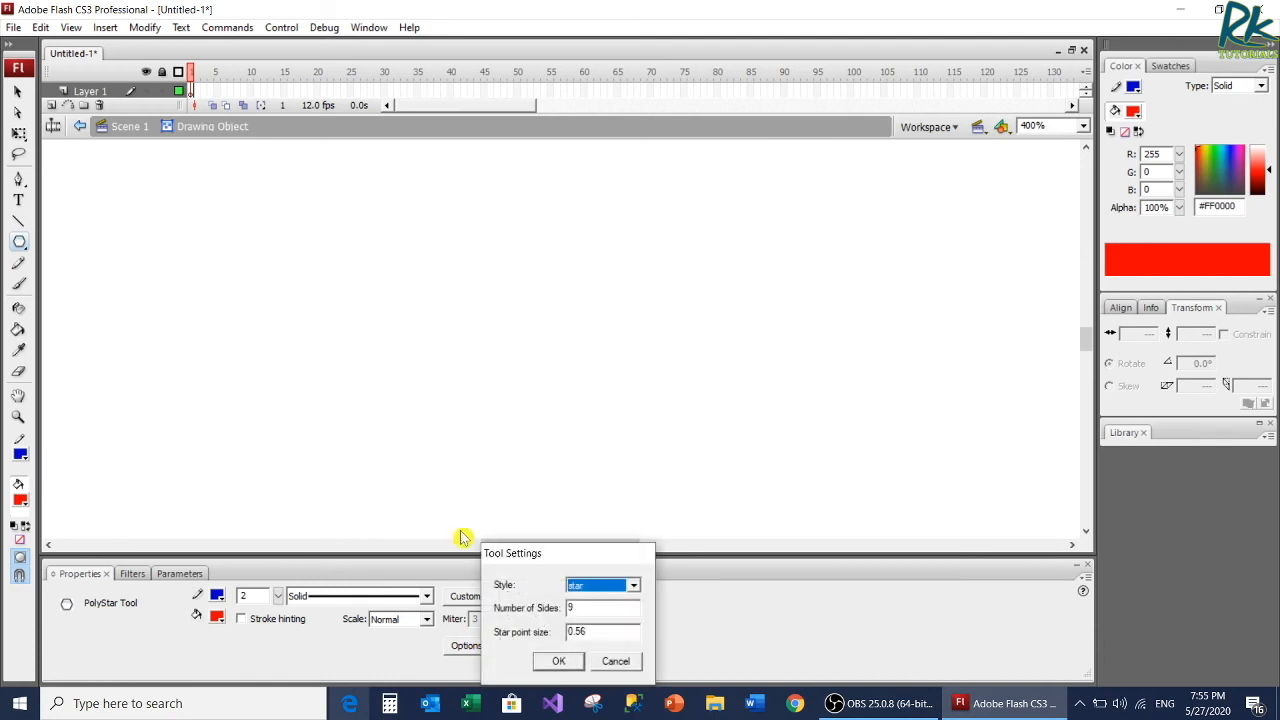
{"action": "left_click", "coordinate": [600, 585]}
{"action": "left_click", "coordinate": [590, 598]}
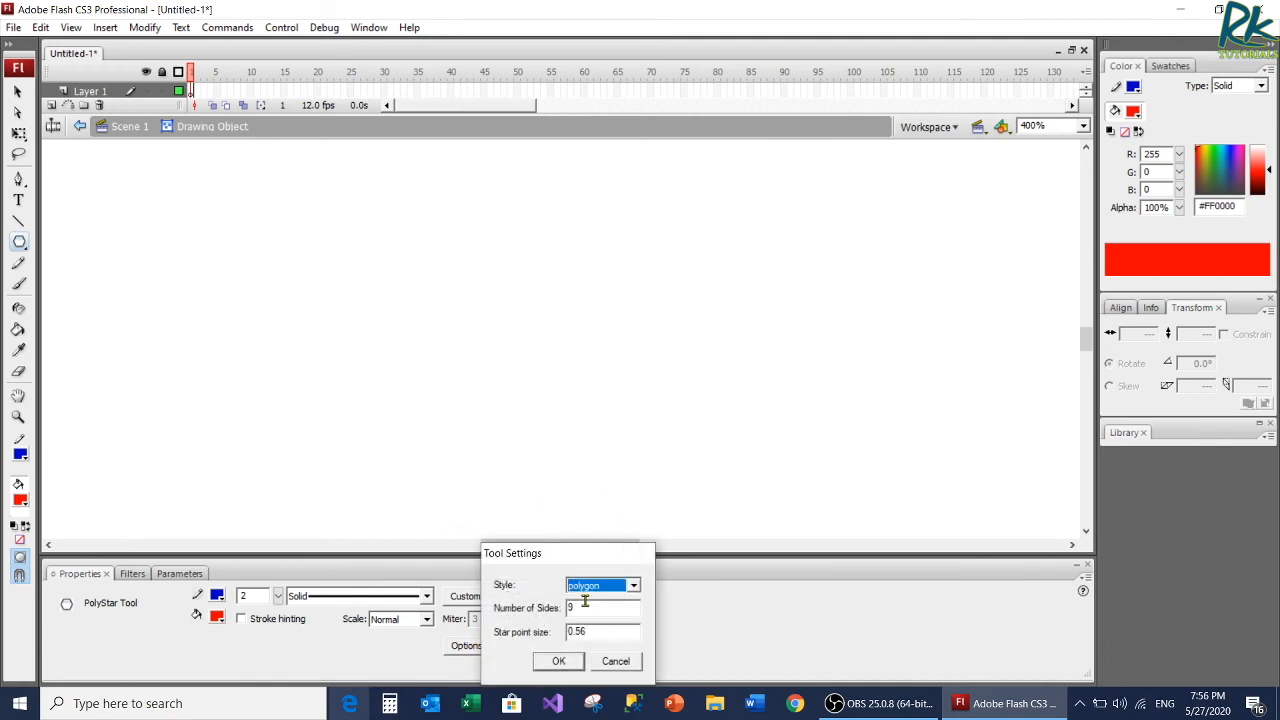
{"action": "left_click", "coordinate": [559, 662]}
{"action": "mouse_move", "coordinate": [354, 274]}
{"action": "left_mouse_down"}
{"action": "mouse_move", "coordinate": [537, 409]}
{"action": "mouse_move", "coordinate": [447, 299]}
{"action": "left_mouse_up"}
{"action": "key", "text": "ctrl+z"}
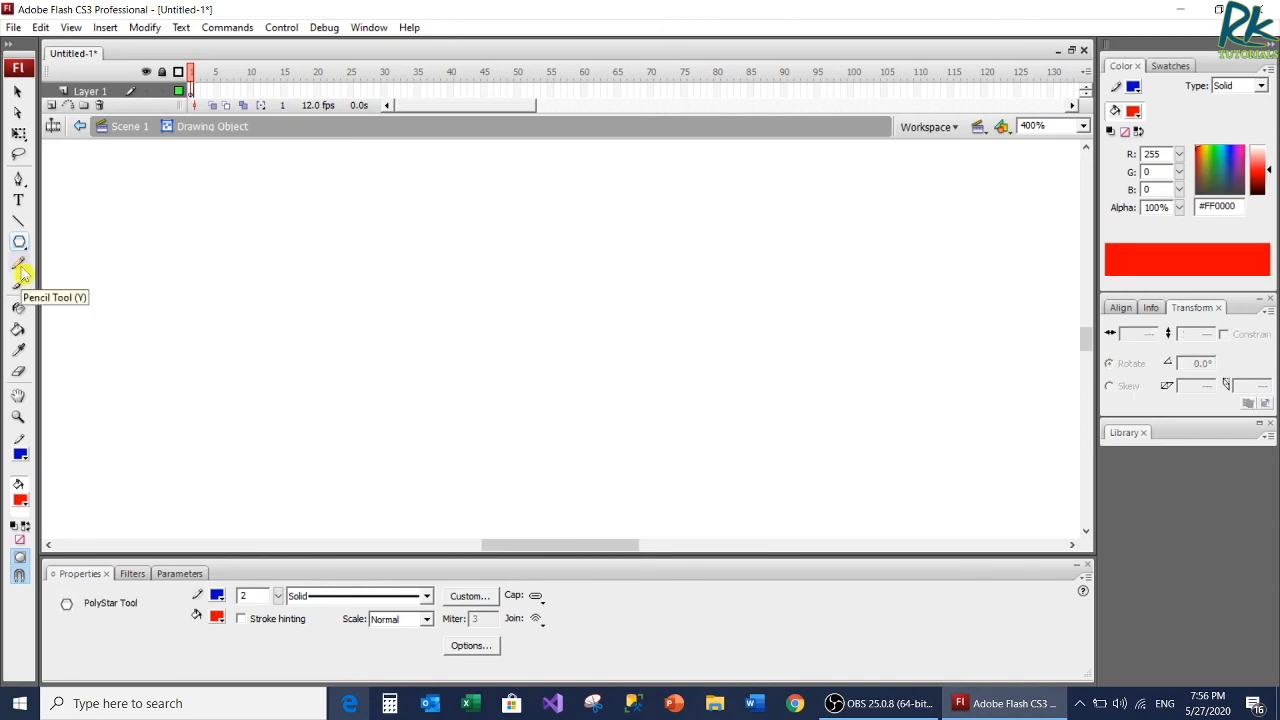
Activate the Pencil tool with a solid stroke style and set its pencil mode to Straighten.
{"action": "left_click", "coordinate": [20, 268]}
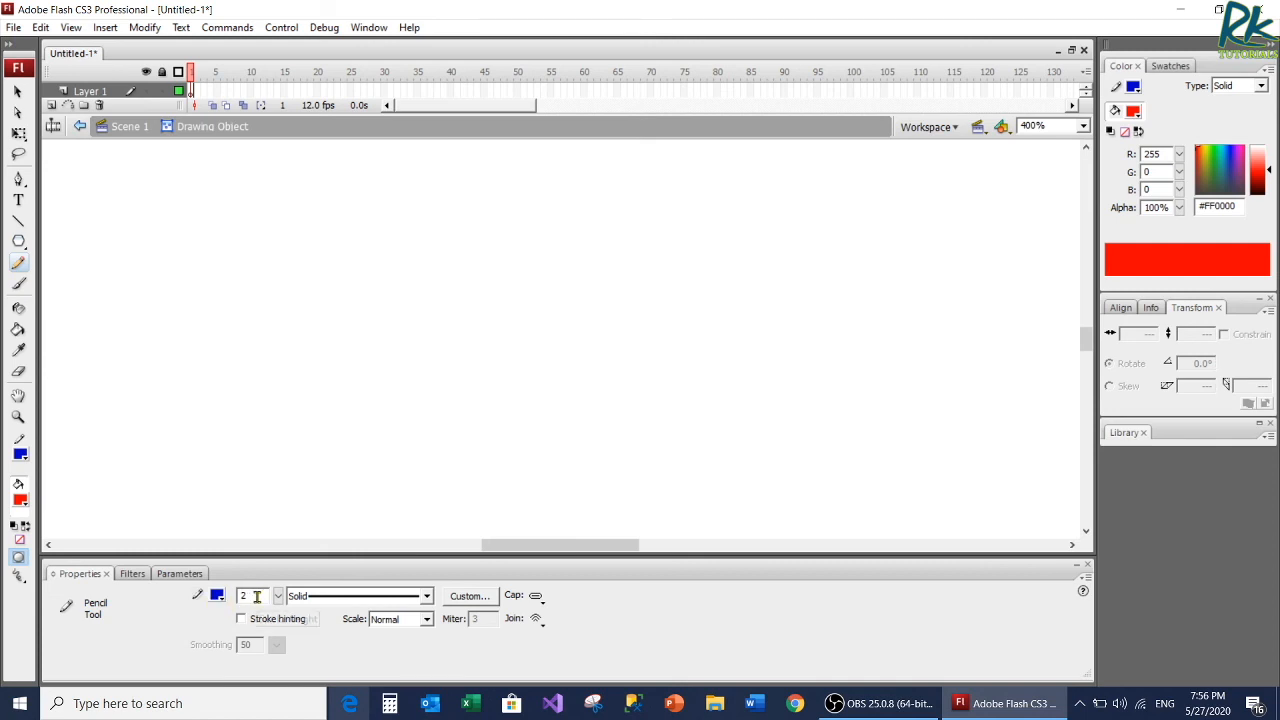
{"action": "left_click", "coordinate": [343, 600]}
{"action": "left_click", "coordinate": [343, 601]}
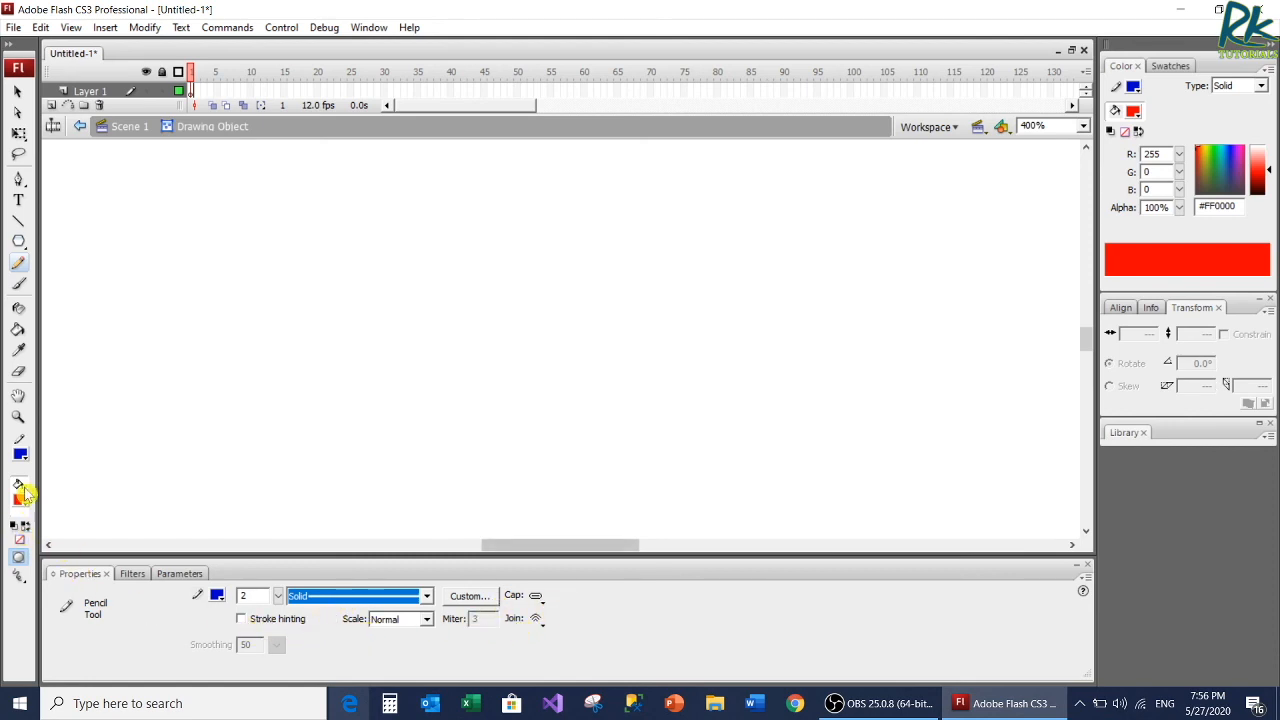
{"action": "left_click", "coordinate": [20, 578]}
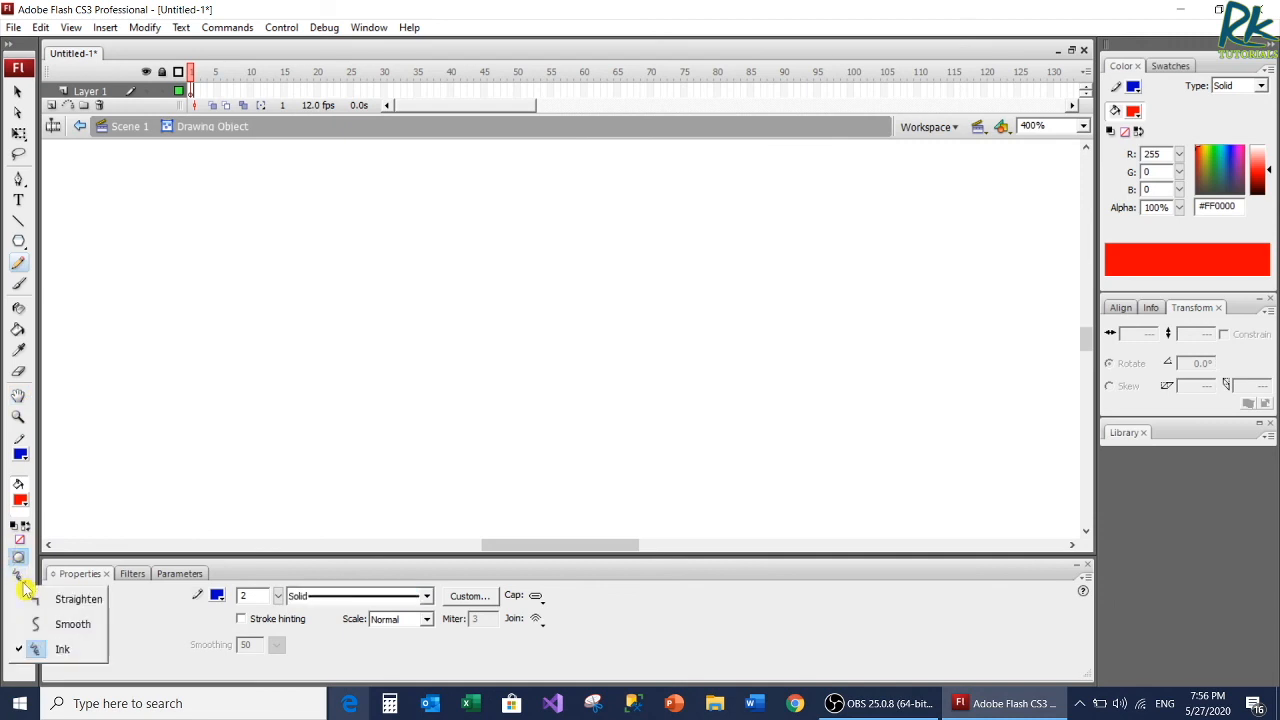
{"action": "left_click", "coordinate": [80, 600]}
Draw three separate pencil strokes: a rising curve about 58 by 40 px, a steep slanted line, and an arc about 52 by 41 px.
{"action": "mouse_move", "coordinate": [187, 396]}
{"action": "left_mouse_down"}
{"action": "mouse_move", "coordinate": [309, 346]}
{"action": "mouse_move", "coordinate": [380, 270]}
{"action": "left_mouse_up"}
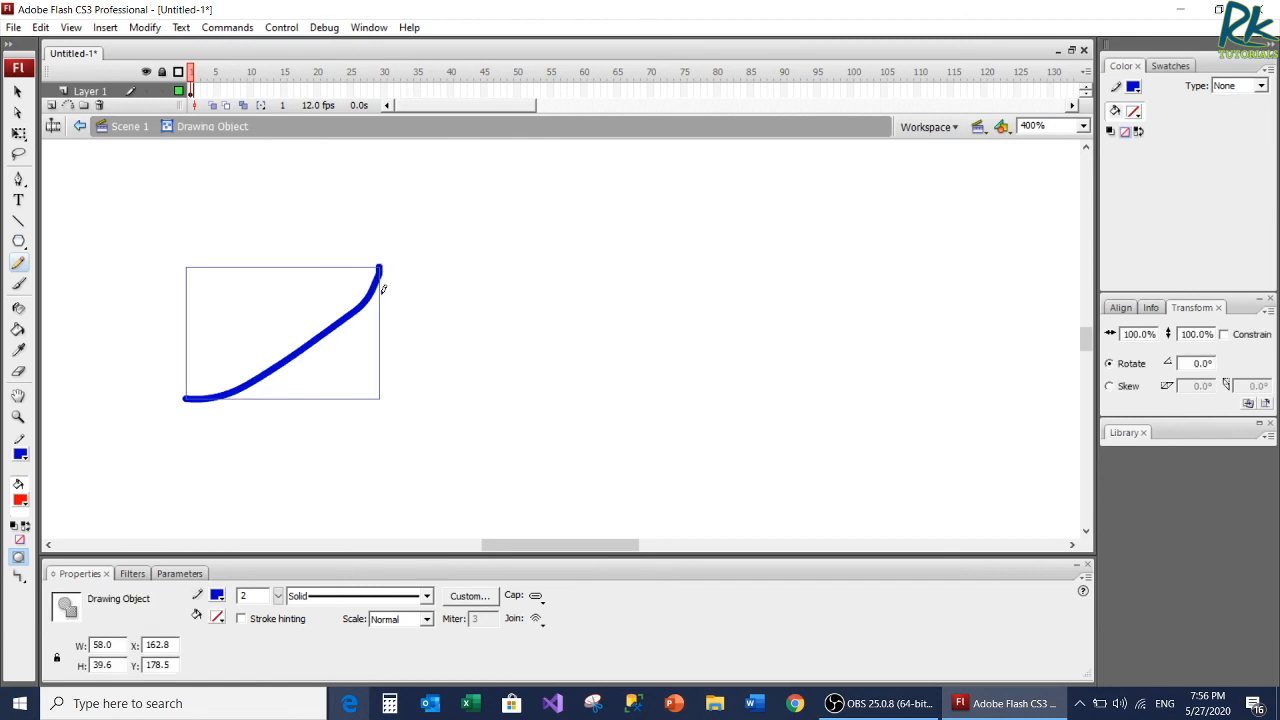
{"action": "left_click_drag", "start_coordinate": [468, 408], "coordinate": [502, 223]}
{"action": "mouse_move", "coordinate": [628, 377]}
{"action": "left_mouse_down"}
{"action": "mouse_move", "coordinate": [730, 251]}
{"action": "mouse_move", "coordinate": [805, 237]}
{"action": "left_mouse_up"}
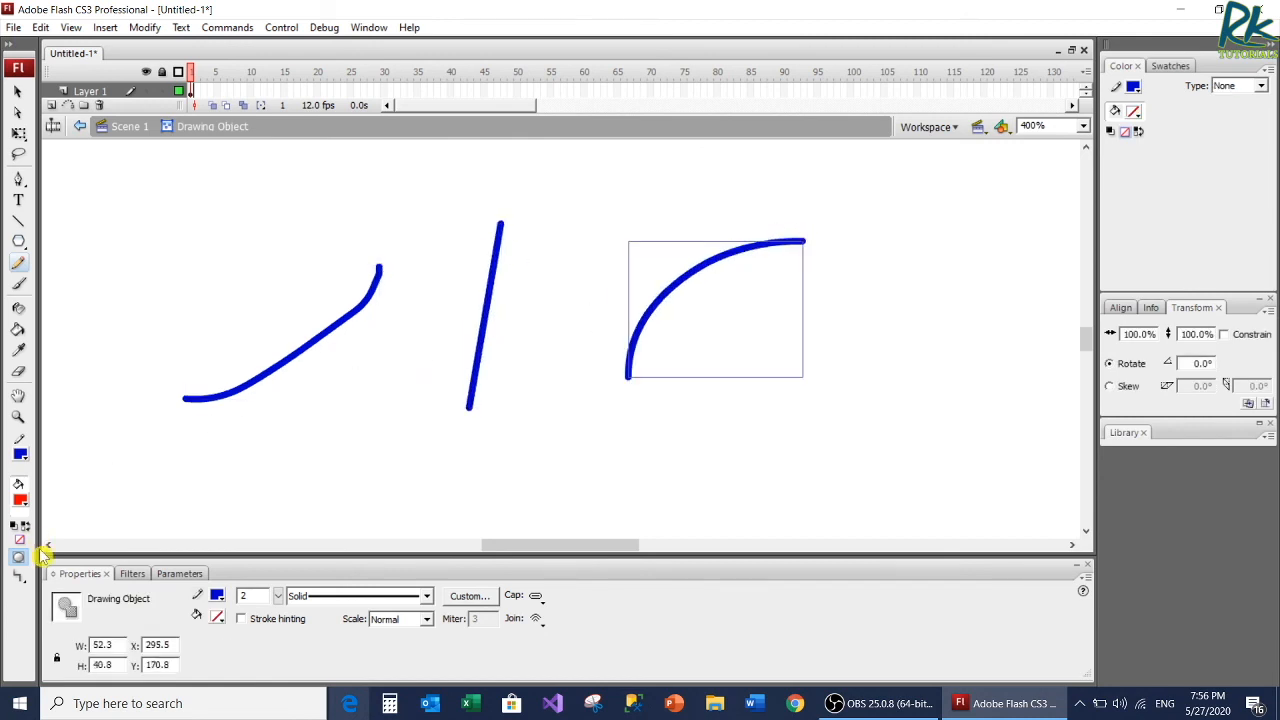
Set the pencil mode to Smooth and draw two wavy strokes below the existing lines and a vertical wavy one about 27 by 44 px.
{"action": "left_click", "coordinate": [18, 577]}
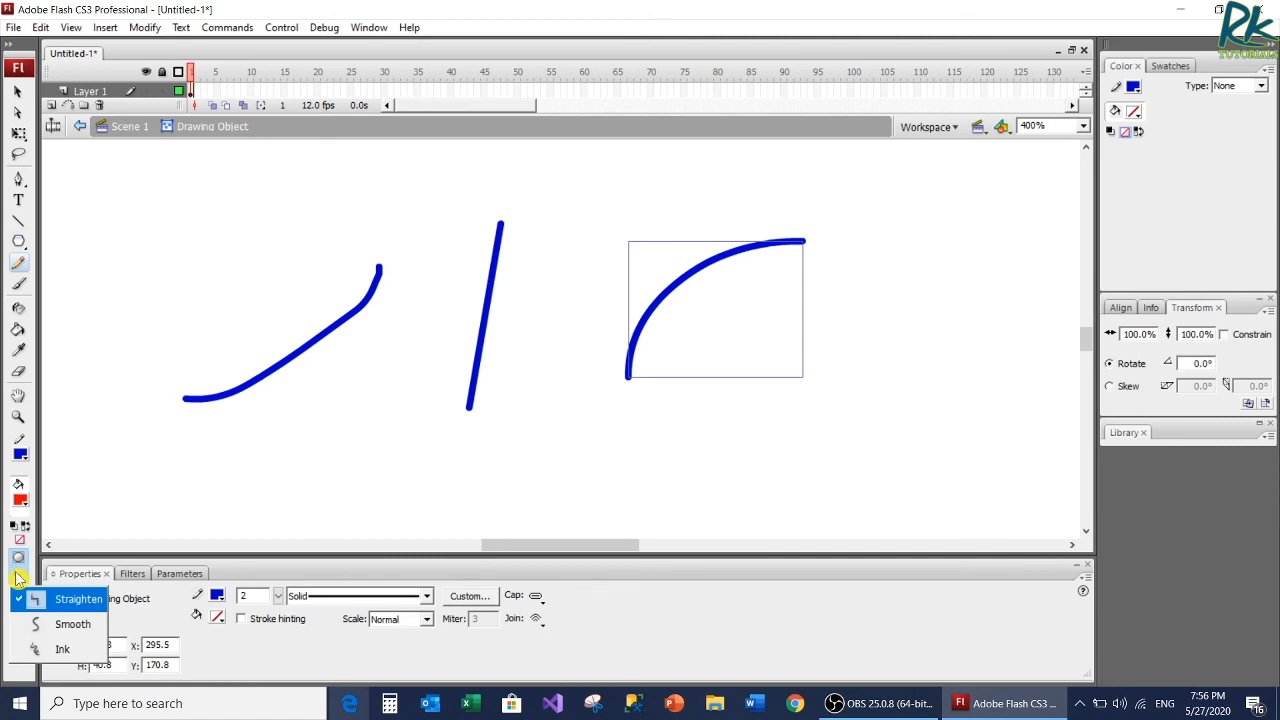
{"action": "left_click", "coordinate": [60, 624]}
{"action": "mouse_move", "coordinate": [213, 460]}
{"action": "left_mouse_down"}
{"action": "mouse_move", "coordinate": [288, 437]}
{"action": "mouse_move", "coordinate": [318, 474]}
{"action": "mouse_move", "coordinate": [421, 452]}
{"action": "left_mouse_up"}
{"action": "mouse_move", "coordinate": [544, 477]}
{"action": "left_mouse_down"}
{"action": "mouse_move", "coordinate": [604, 434]}
{"action": "mouse_move", "coordinate": [685, 450]}
{"action": "mouse_move", "coordinate": [743, 402]}
{"action": "mouse_move", "coordinate": [805, 401]}
{"action": "mouse_move", "coordinate": [826, 374]}
{"action": "left_mouse_up"}
{"action": "mouse_move", "coordinate": [1017, 258]}
{"action": "left_mouse_down"}
{"action": "mouse_move", "coordinate": [952, 305]}
{"action": "mouse_move", "coordinate": [929, 401]}
{"action": "left_mouse_up"}
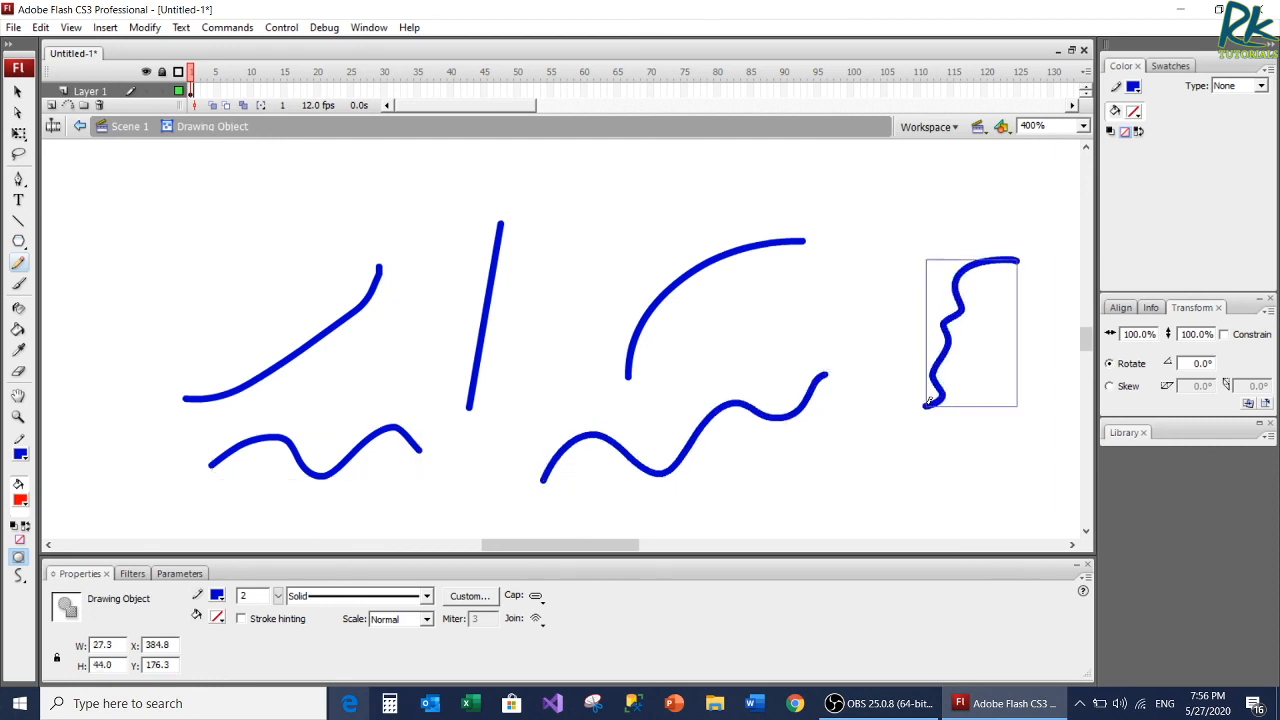
Set the pencil mode to Ink and draw a short zigzag and a long wavy stroke about 163 by 17 px above the other lines.
{"action": "left_click", "coordinate": [19, 577]}
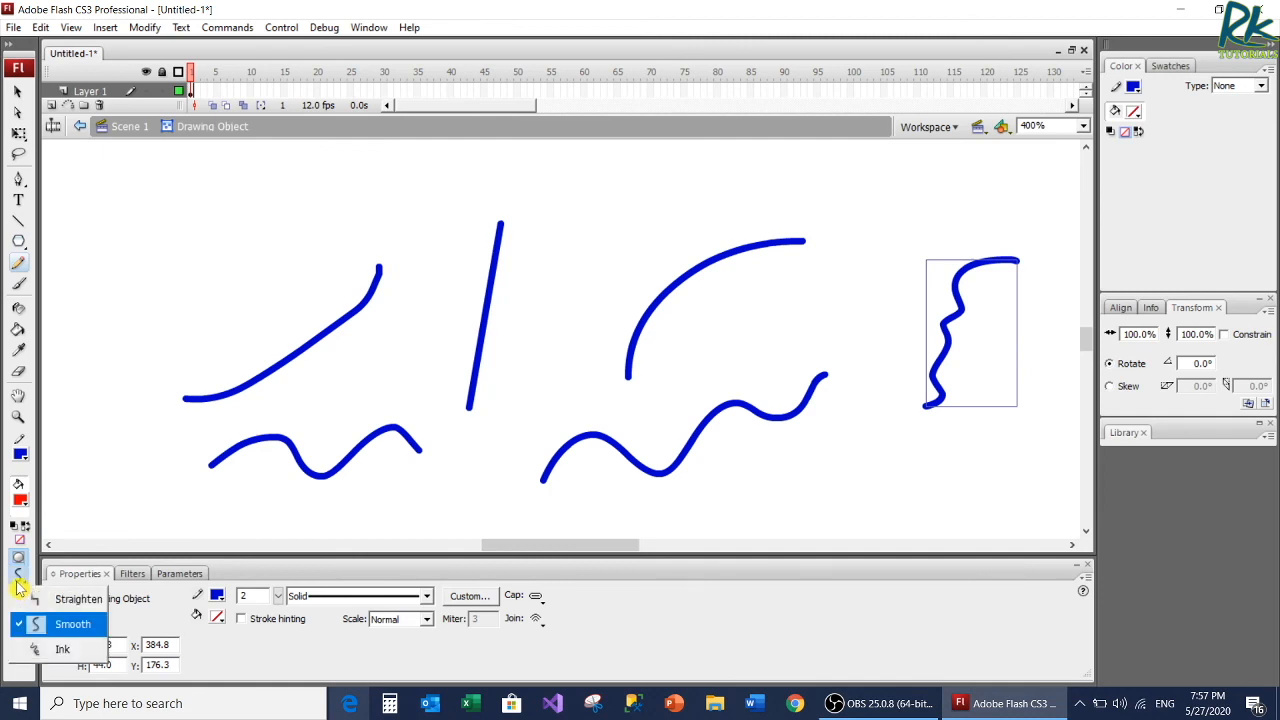
{"action": "left_click", "coordinate": [55, 652]}
{"action": "mouse_move", "coordinate": [77, 305]}
{"action": "left_mouse_down"}
{"action": "mouse_move", "coordinate": [103, 220]}
{"action": "mouse_move", "coordinate": [146, 268]}
{"action": "mouse_move", "coordinate": [208, 268]}
{"action": "mouse_move", "coordinate": [330, 173]}
{"action": "mouse_move", "coordinate": [391, 197]}
{"action": "mouse_move", "coordinate": [461, 182]}
{"action": "mouse_move", "coordinate": [482, 195]}
{"action": "mouse_move", "coordinate": [520, 176]}
{"action": "mouse_move", "coordinate": [530, 197]}
{"action": "mouse_move", "coordinate": [563, 182]}
{"action": "mouse_move", "coordinate": [629, 224]}
{"action": "mouse_move", "coordinate": [667, 186]}
{"action": "mouse_move", "coordinate": [694, 210]}
{"action": "mouse_move", "coordinate": [776, 180]}
{"action": "mouse_move", "coordinate": [798, 190]}
{"action": "mouse_move", "coordinate": [827, 174]}
{"action": "mouse_move", "coordinate": [861, 180]}
{"action": "left_mouse_up"}
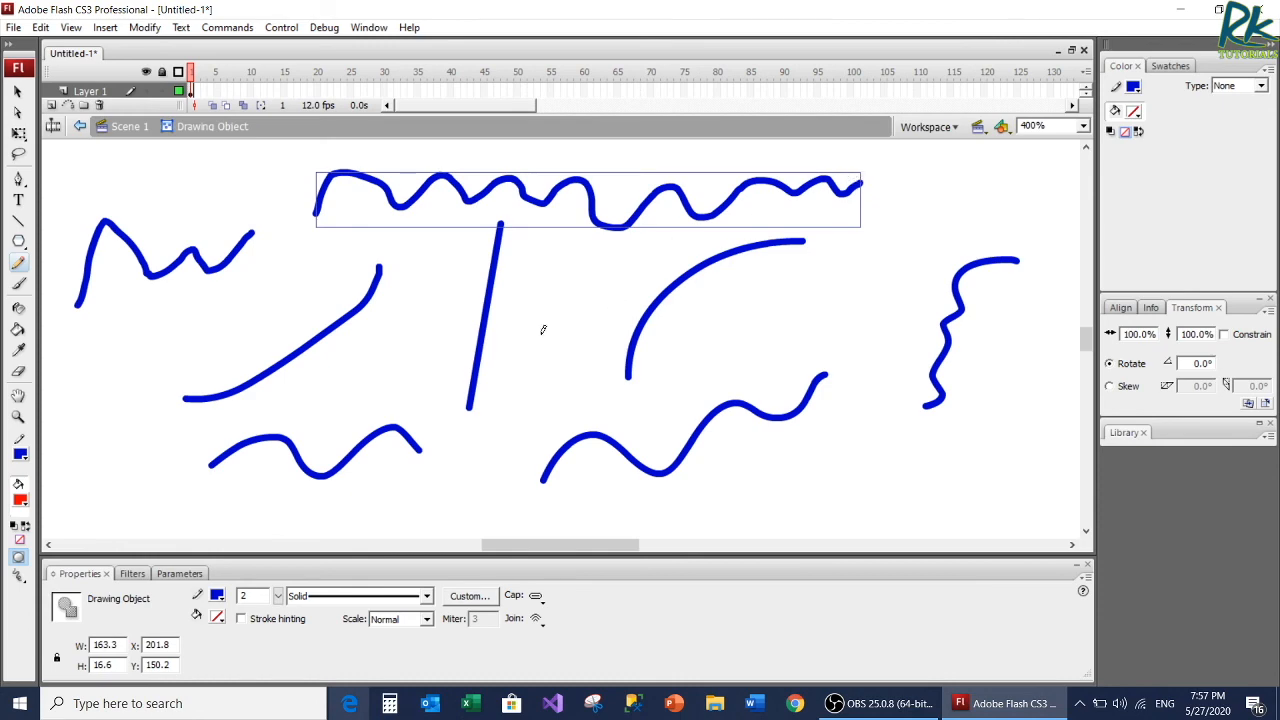